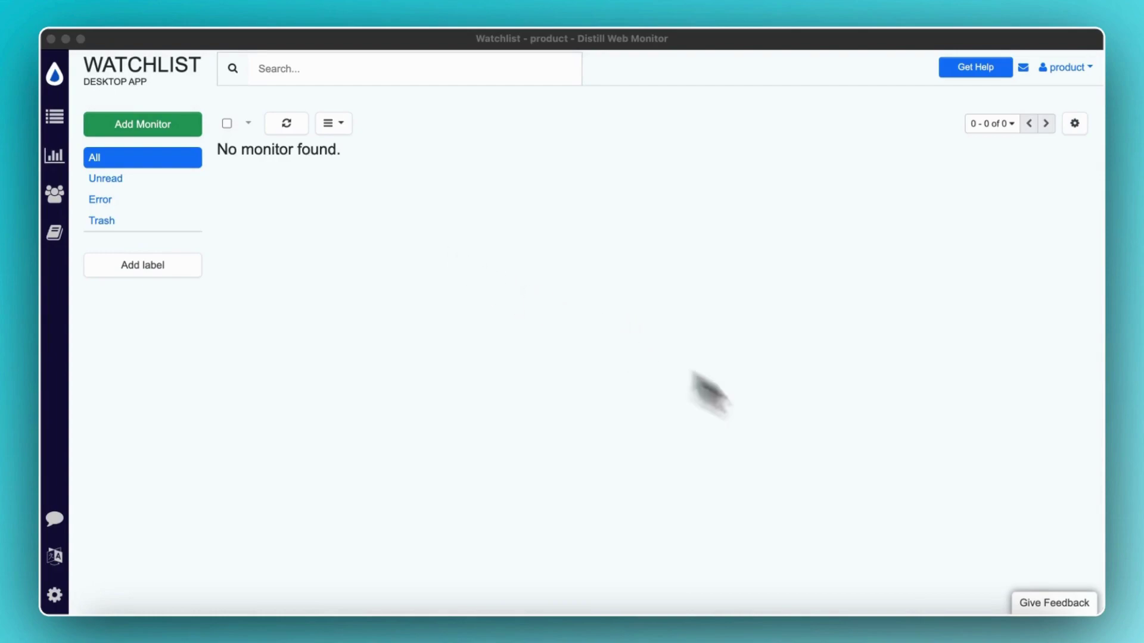
Show the Distill Web Monitor window list from its Dock icon
right_click(927, 633)
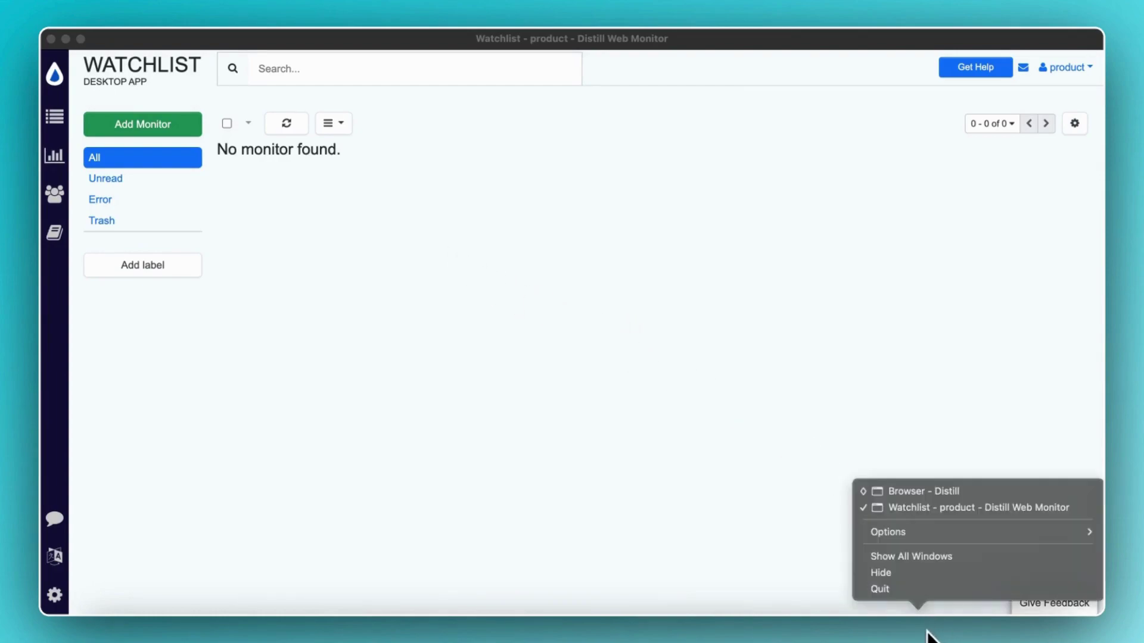
In the Distill browser, copy the URL of the UK 6.5 in-stock Yeezy 350 tab
click(914, 498)
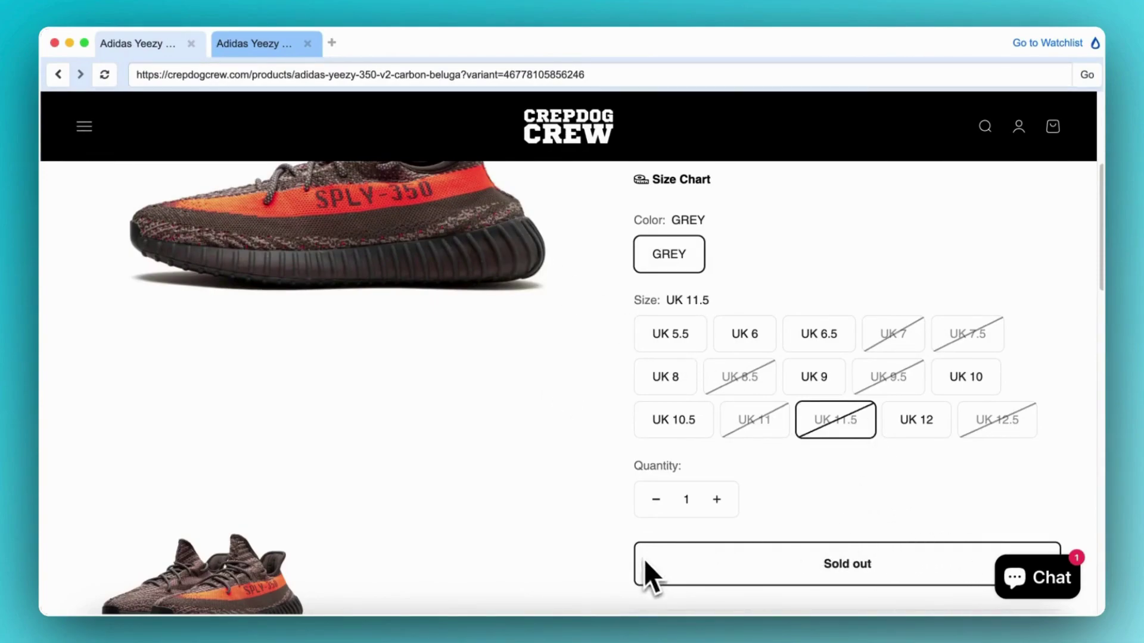
click(284, 42)
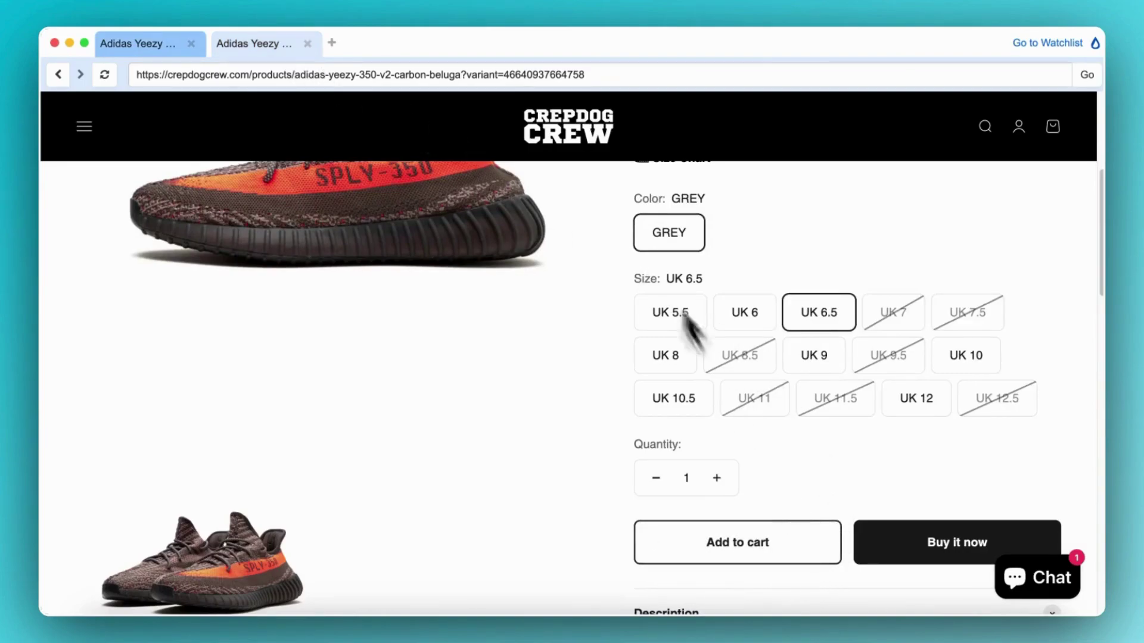
click(597, 71)
click(597, 71)
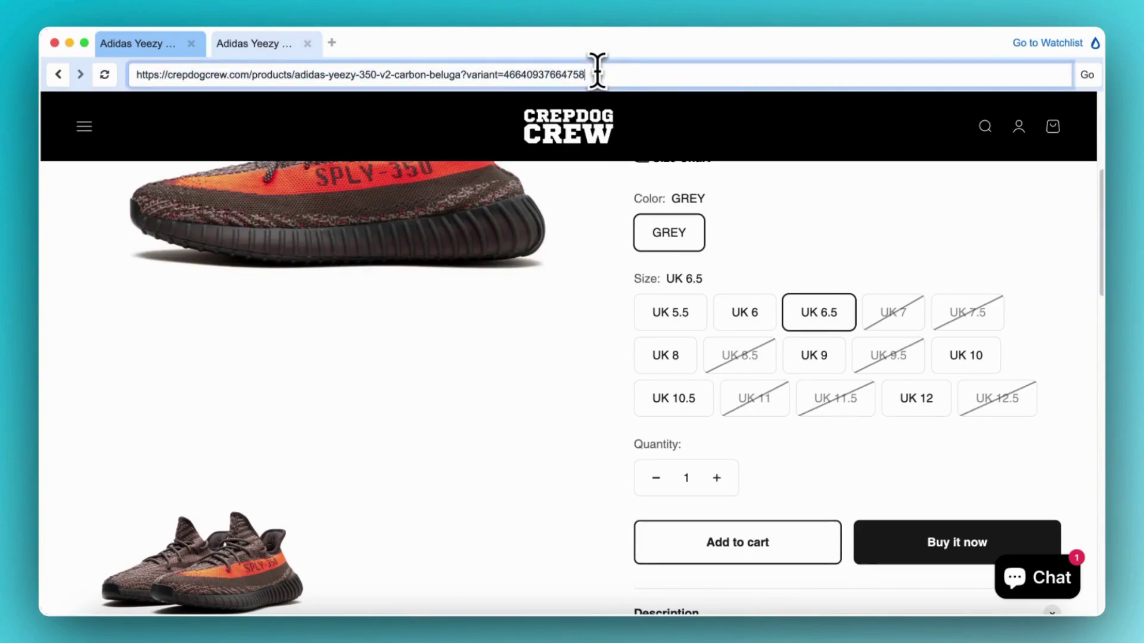
key(super+a)
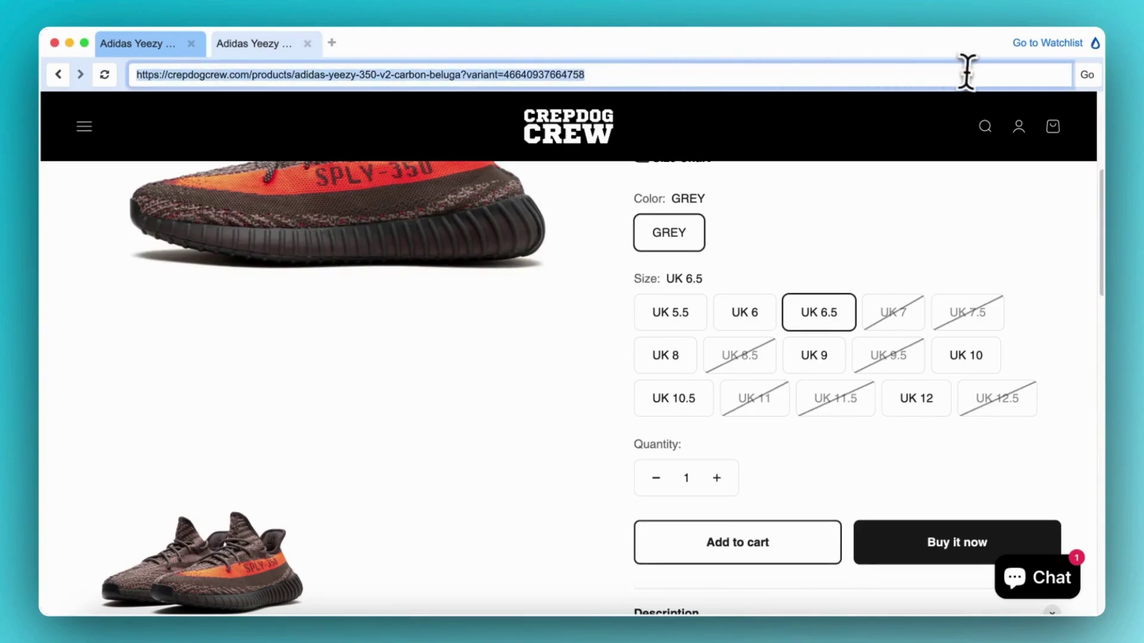
Create a macro named add-to-cart starting on the pasted product URL and open its editor
click(1057, 44)
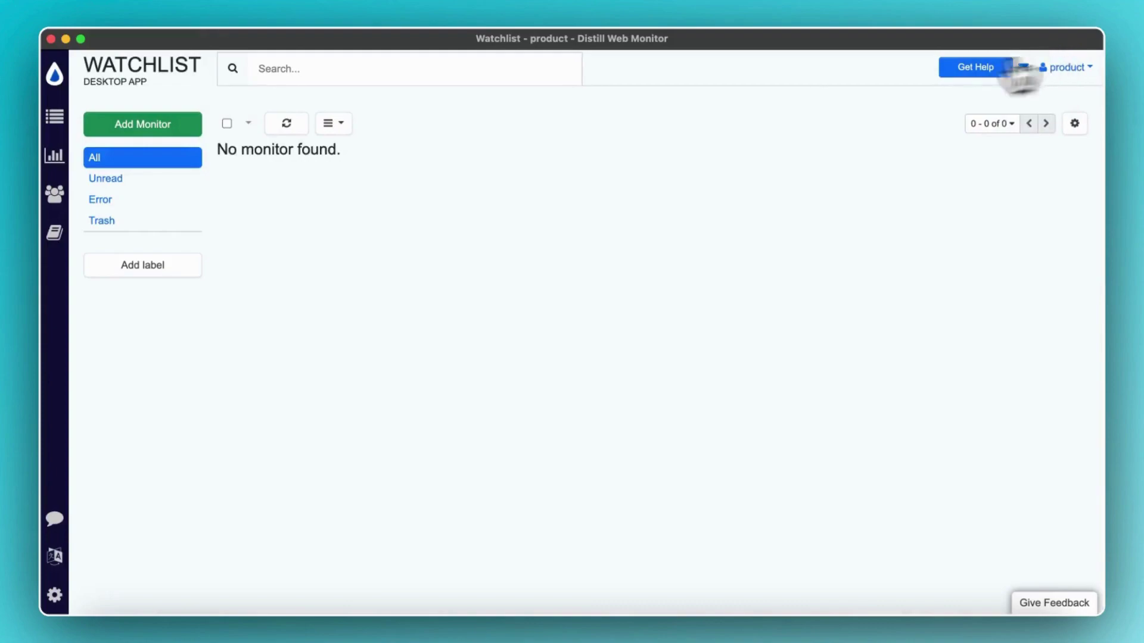
click(334, 125)
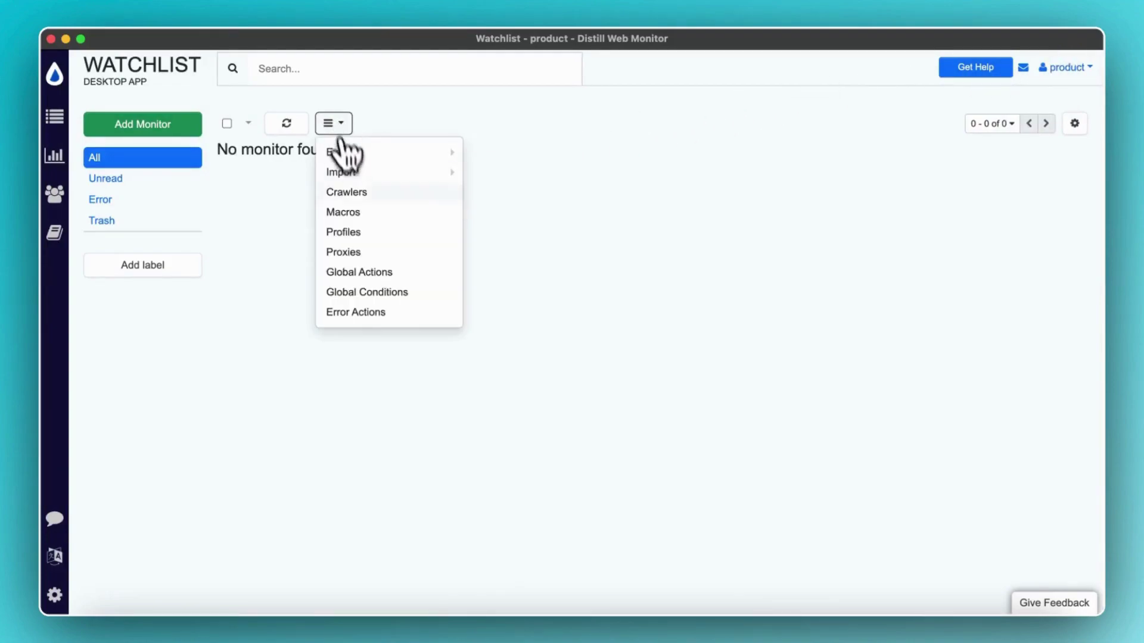
click(351, 213)
click(544, 214)
key(super+v)
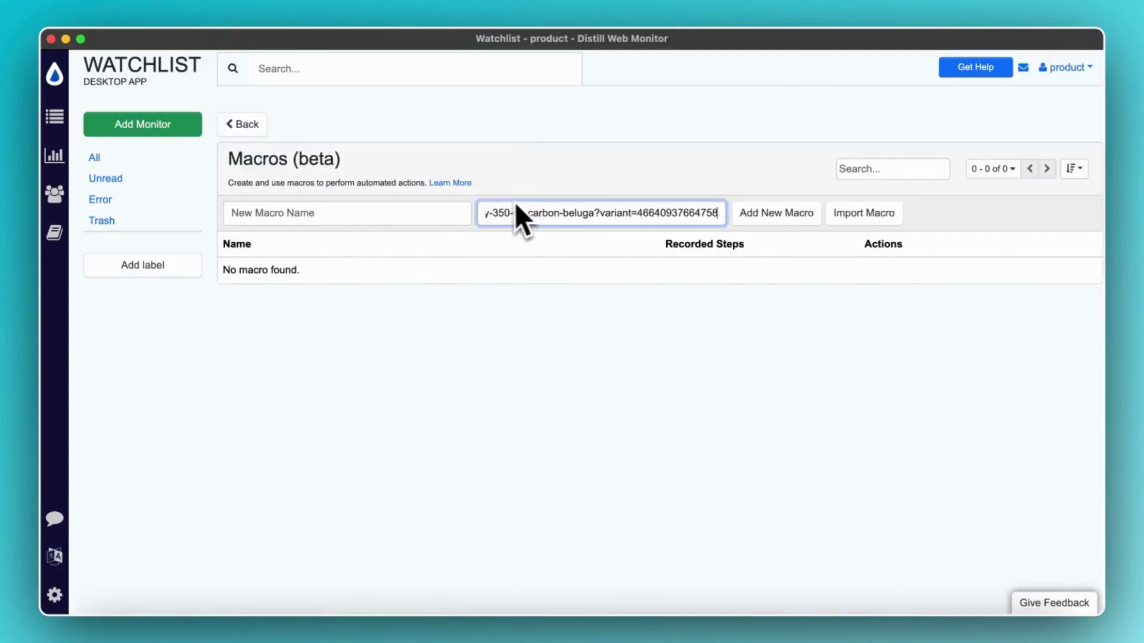
click(444, 213)
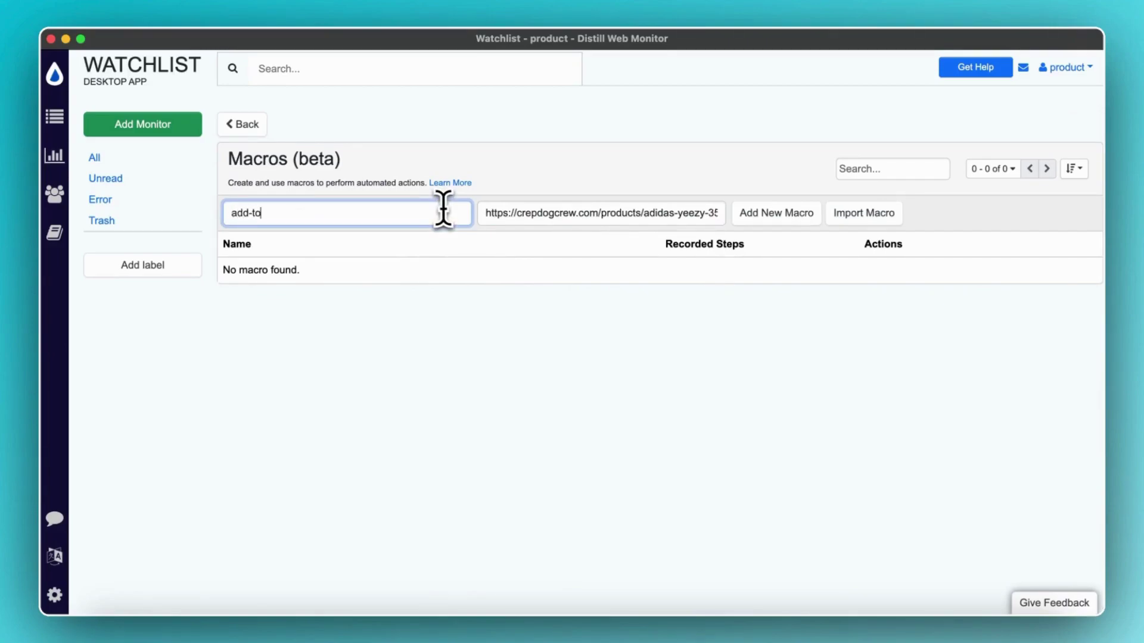
click(758, 217)
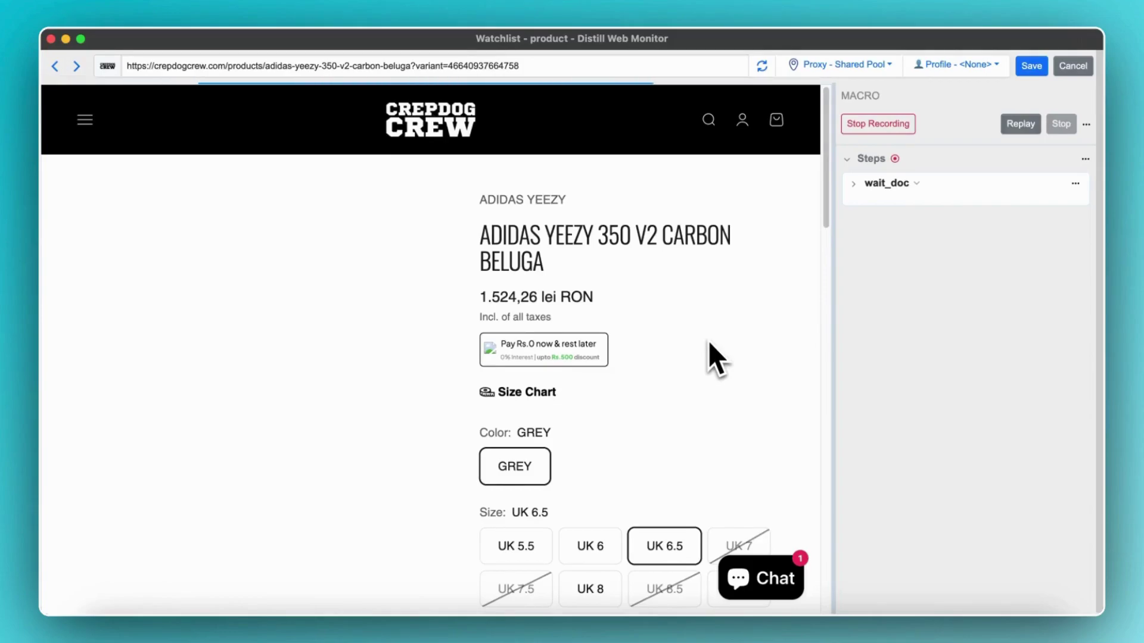
Record closing the signup popup, adding the UK 6.5 Yeezy to the cart, and viewing the cart
scroll(709, 342, down, 7)
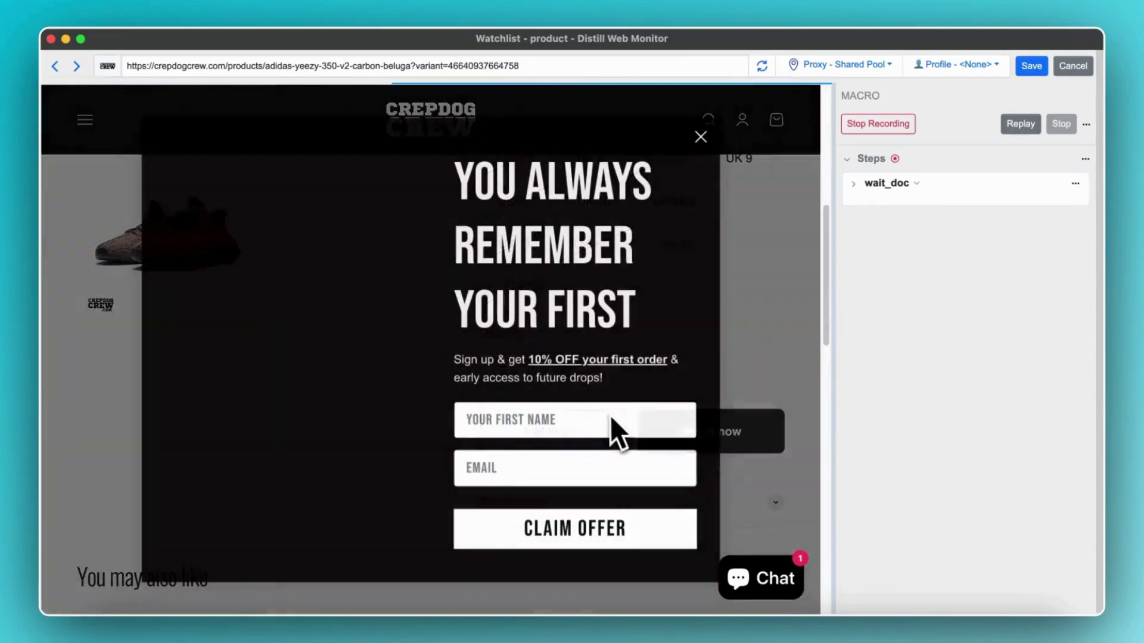
click(701, 137)
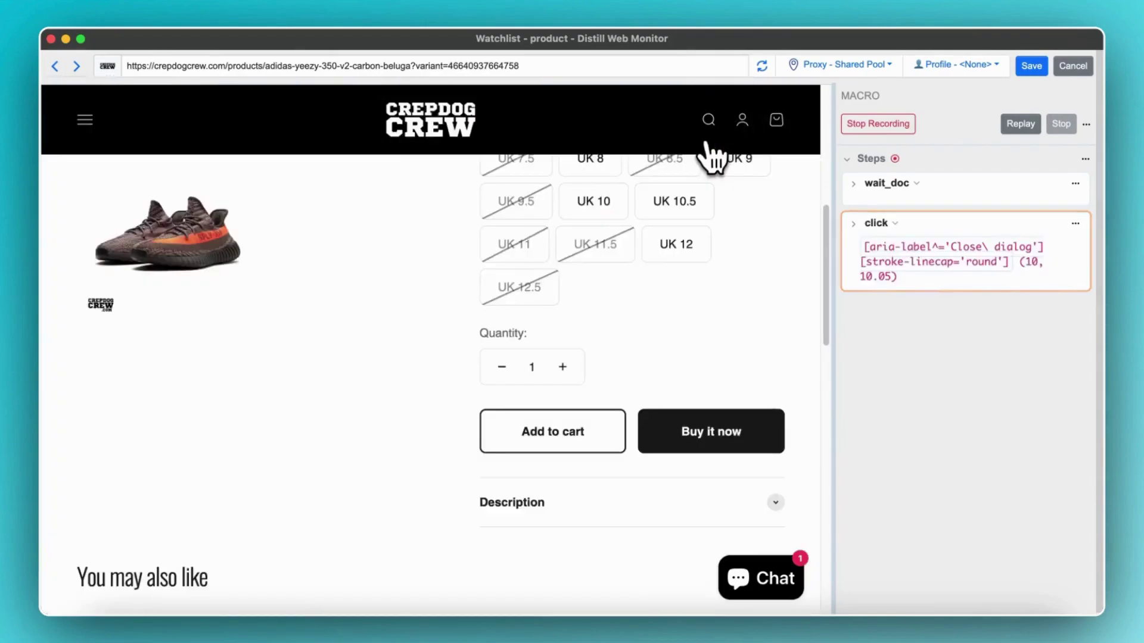
click(607, 435)
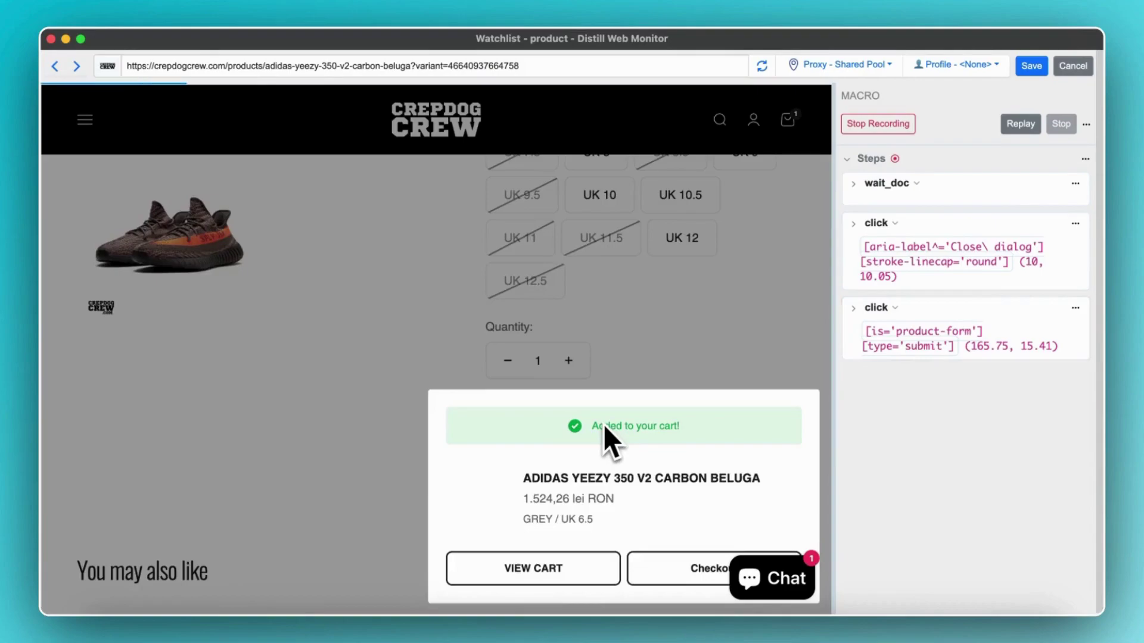
click(605, 563)
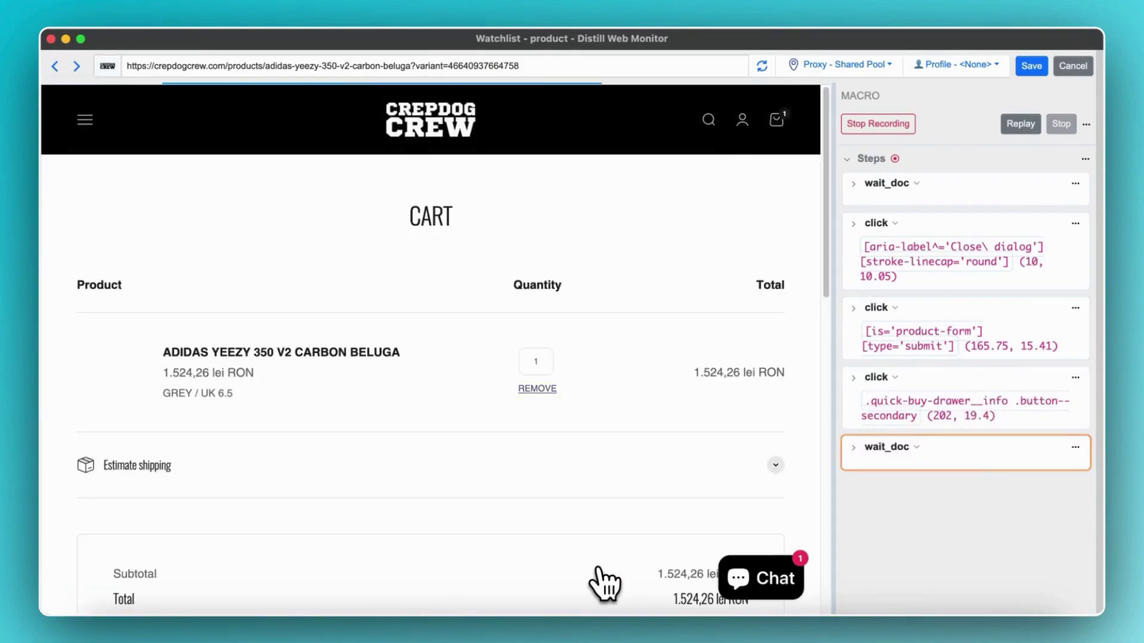
Copy the popup-close step's selector and insert a blank click step before it
click(929, 262)
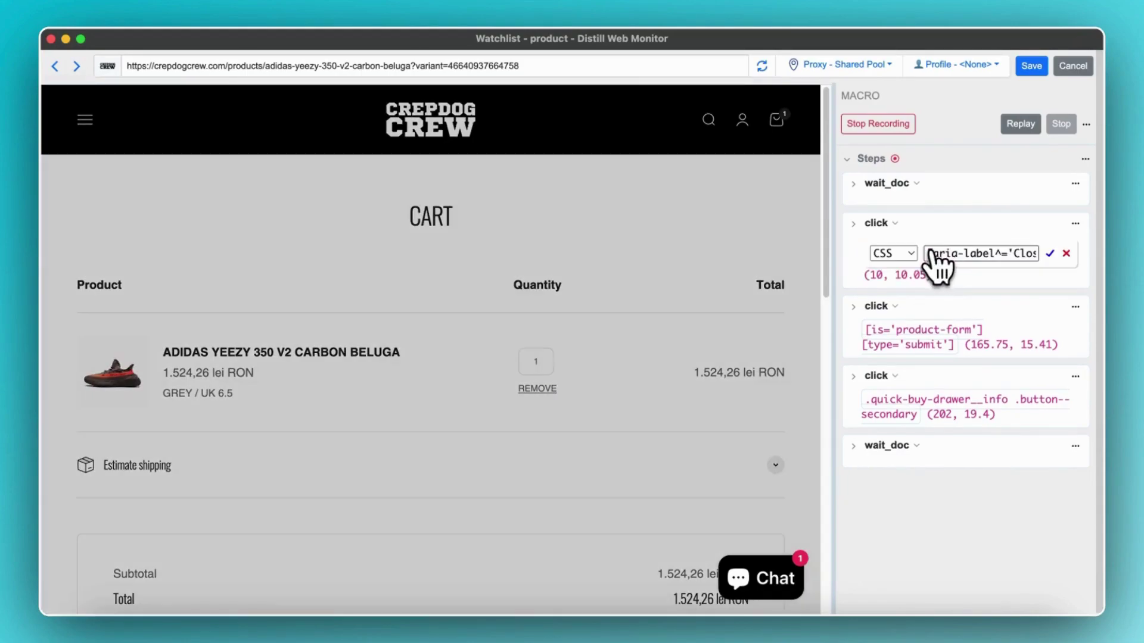
triple_click(944, 253)
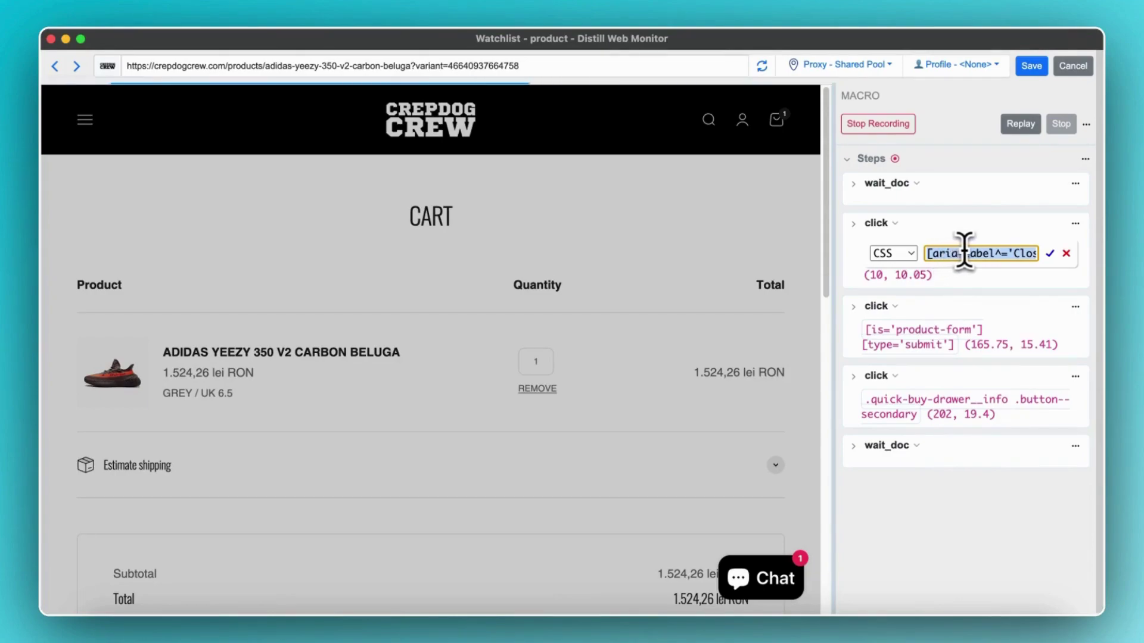
click(1078, 226)
click(1076, 224)
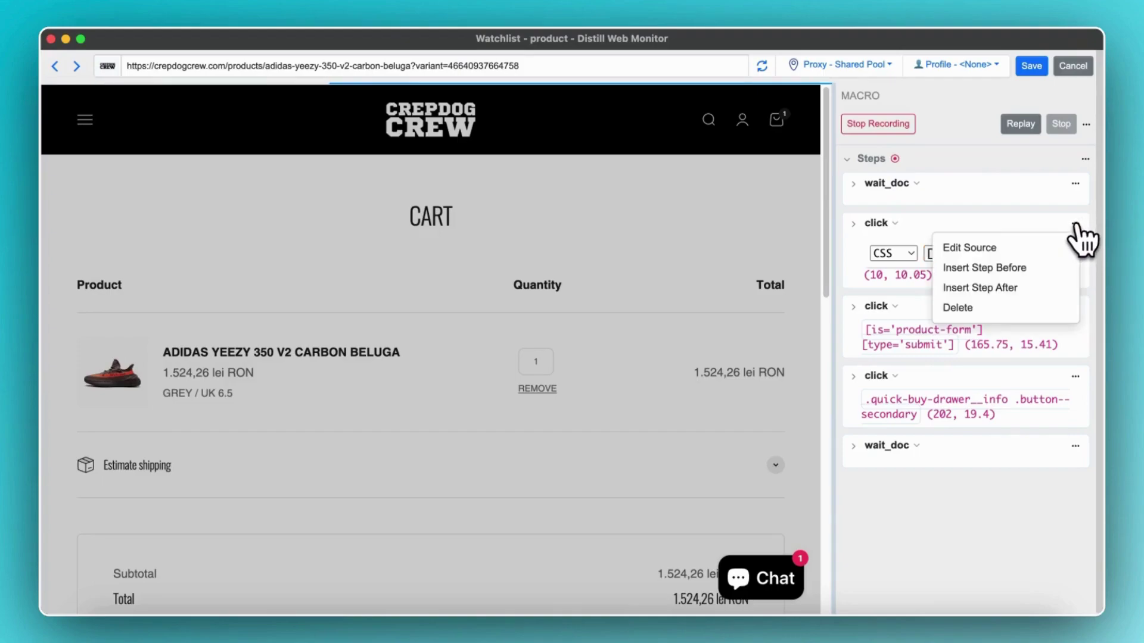
click(1040, 274)
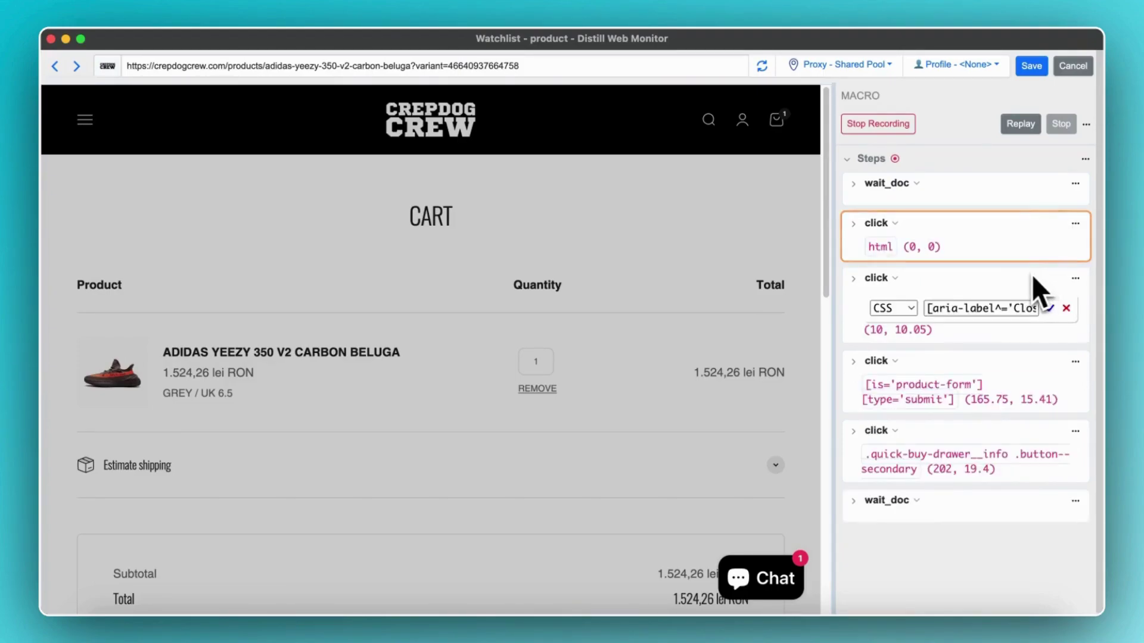
Turn the new step into an if..else whose element_exists condition uses the close-dialog selector
click(881, 224)
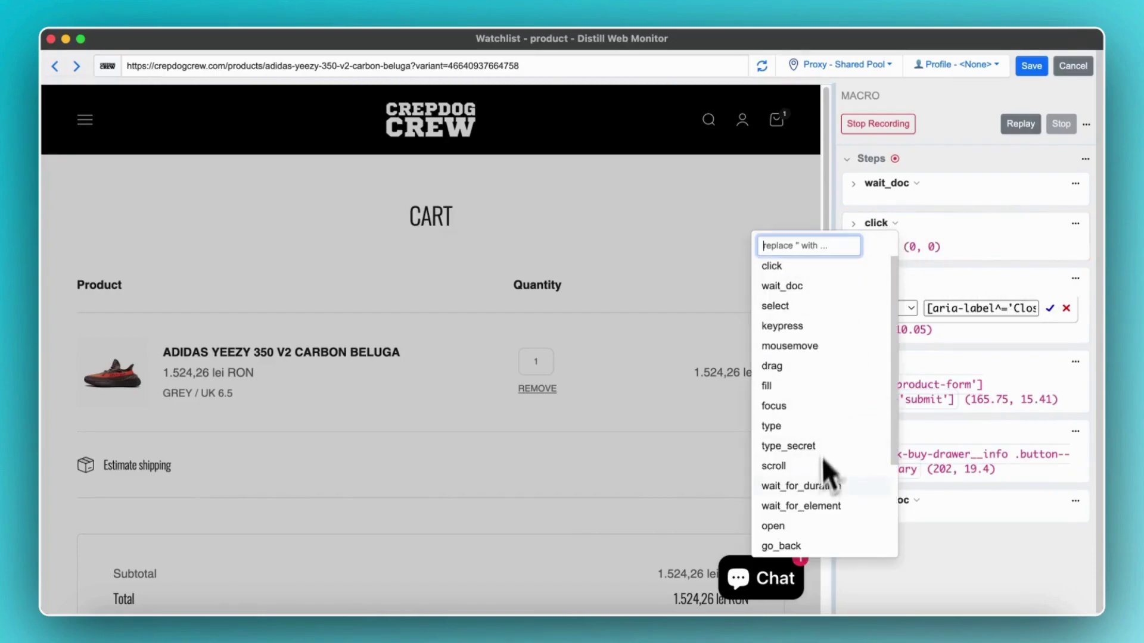
text(if)
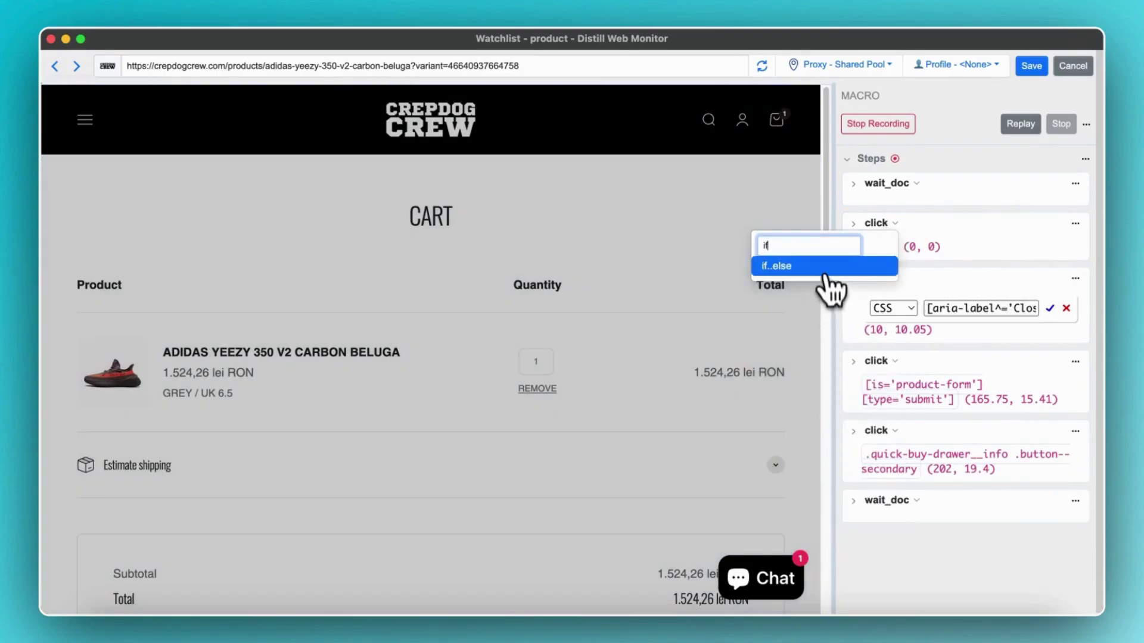
click(825, 271)
click(865, 248)
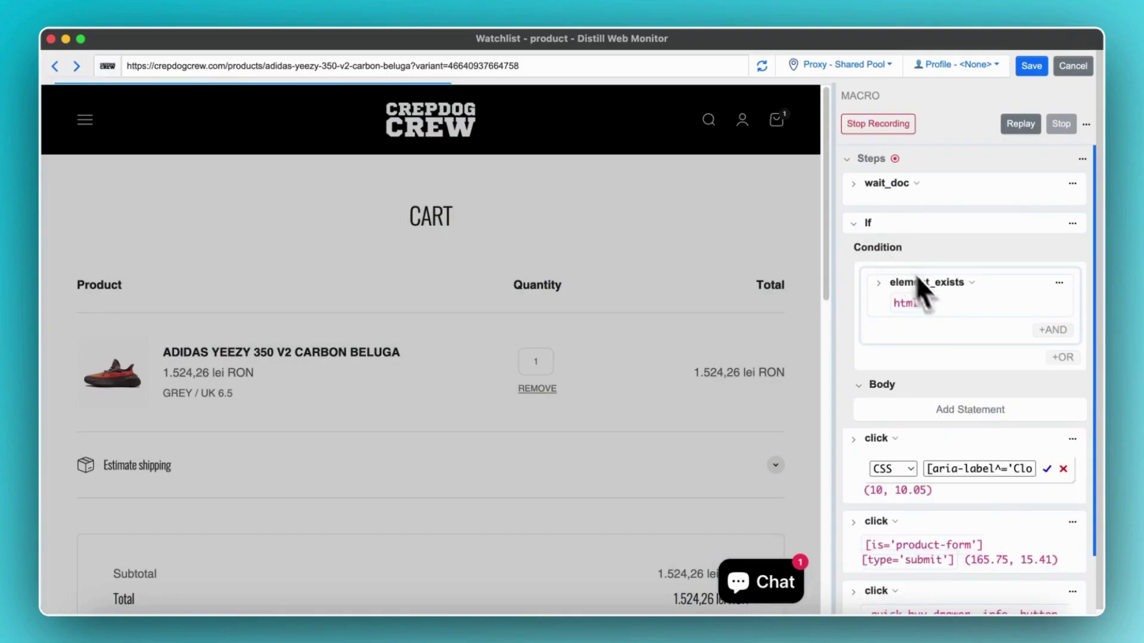
click(921, 311)
drag(978, 309, 944, 310)
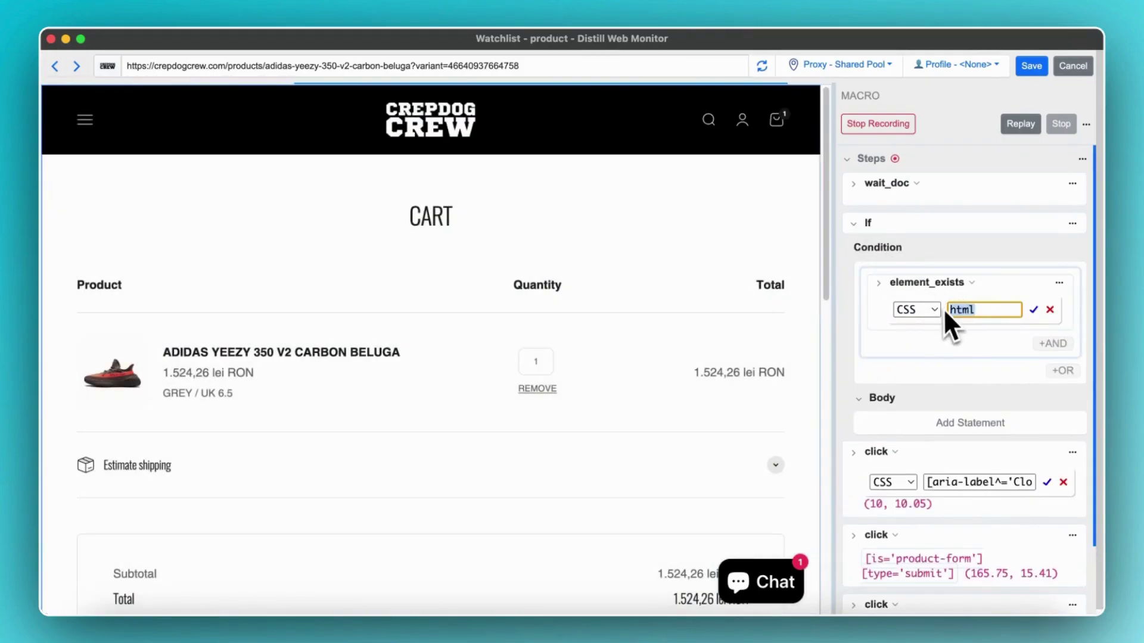
key(super+v)
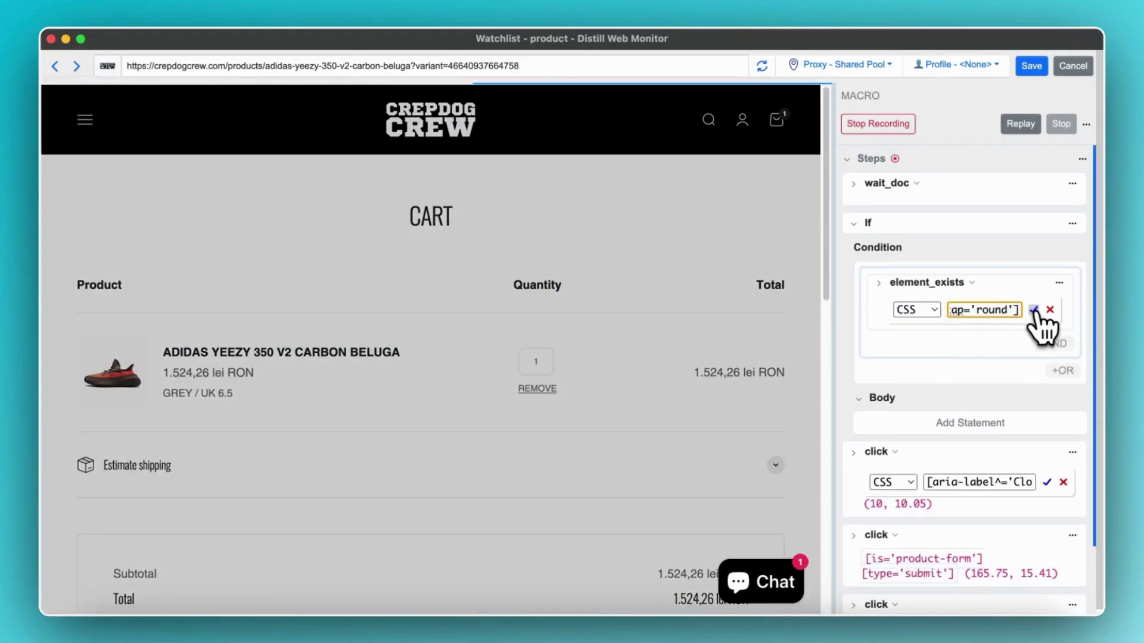
click(1034, 310)
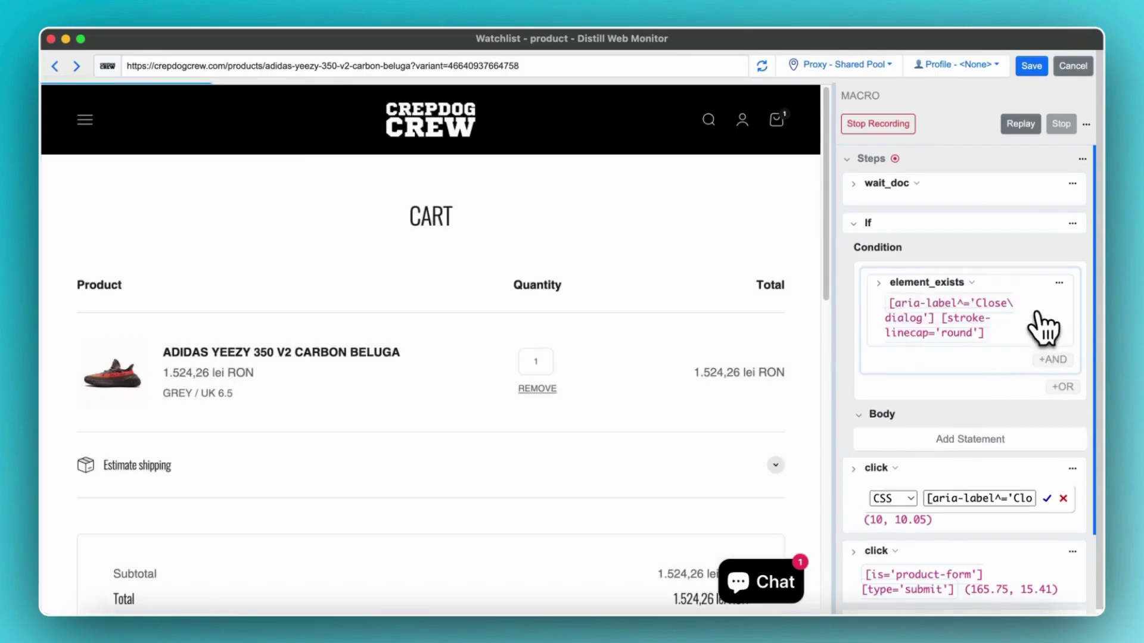
Add a click statement in the If body targeting the same close-dialog selector
click(962, 444)
click(897, 464)
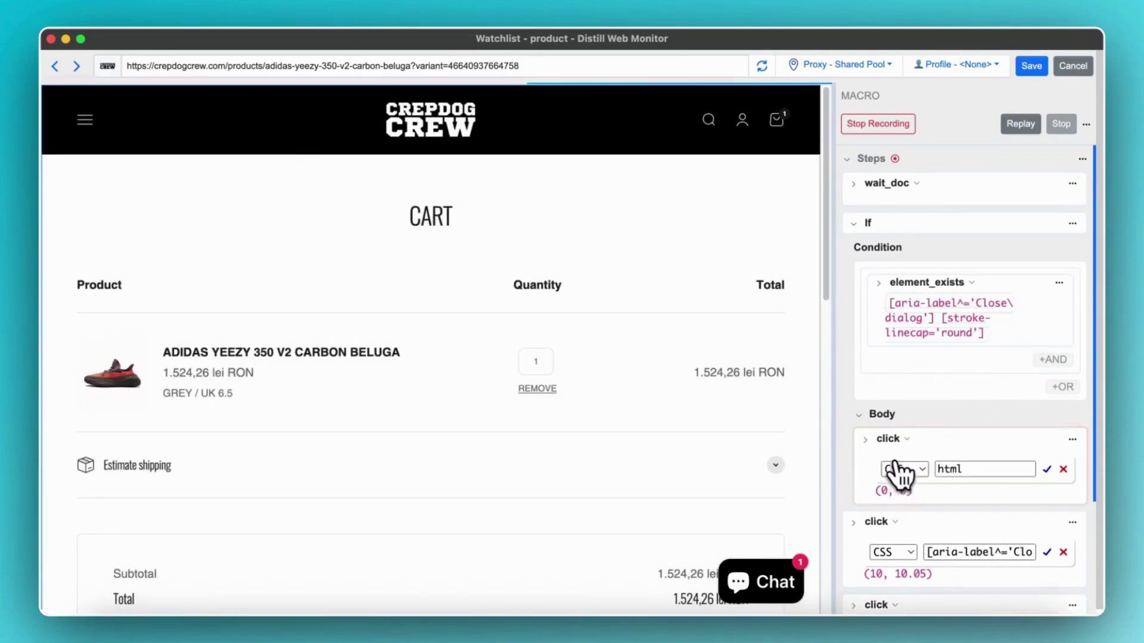
double_click(953, 469)
key(super+v)
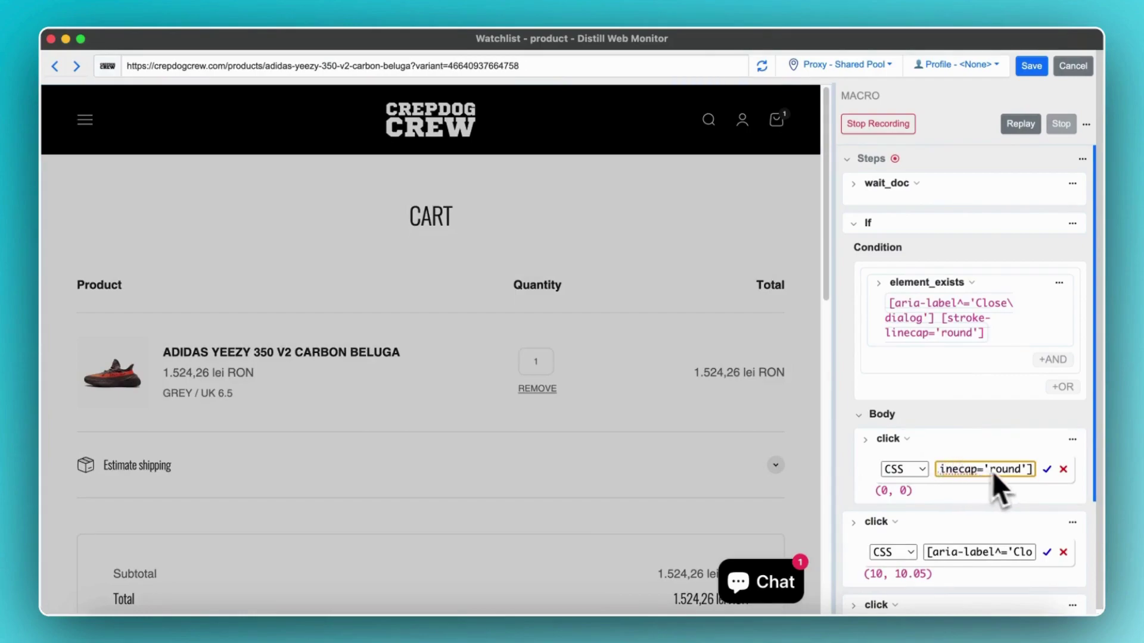
click(1047, 468)
scroll(1008, 434, down, 2)
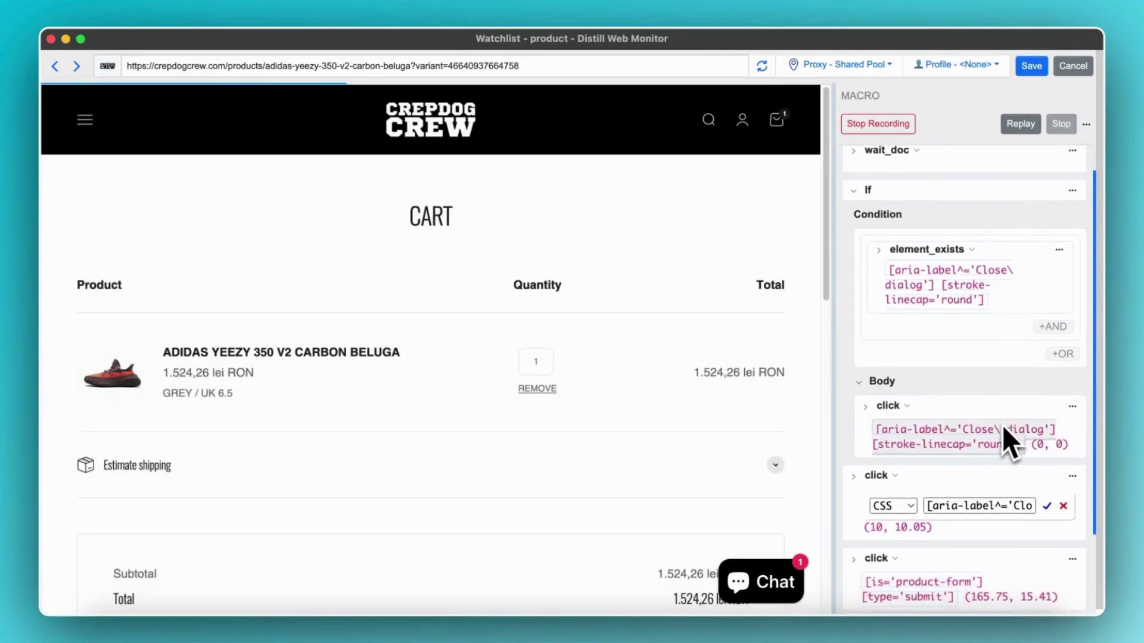
Delete the old unconditional popup-close step, stop recording, and reopen the cart page
click(1073, 465)
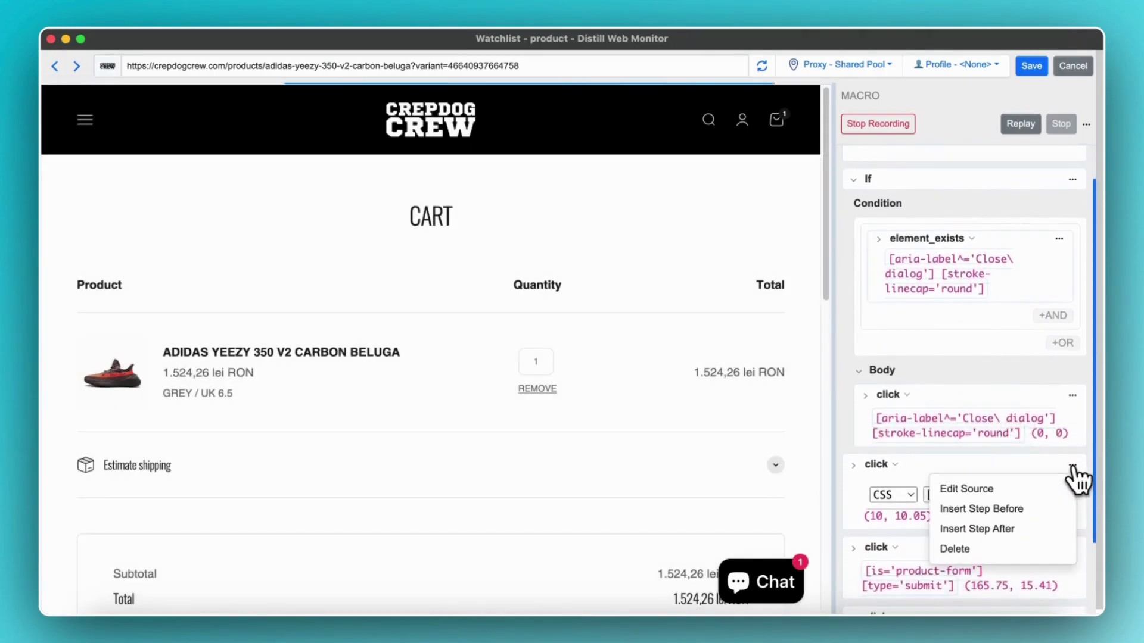
click(1012, 549)
scroll(969, 403, up, 1)
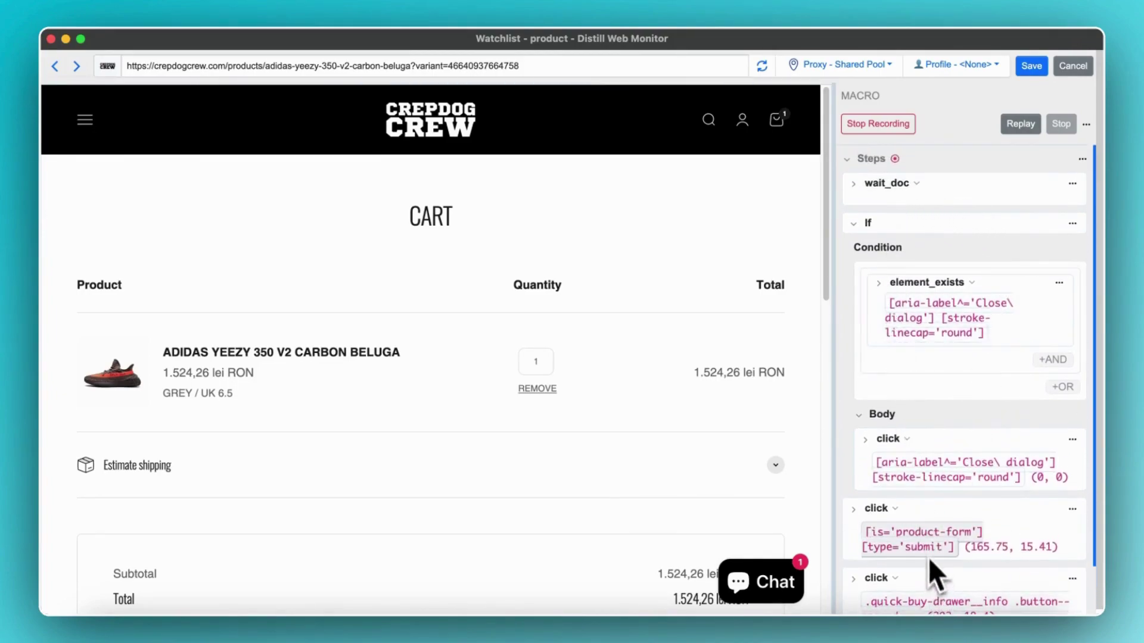
scroll(928, 558, down, 2)
scroll(927, 546, up, 2)
click(902, 130)
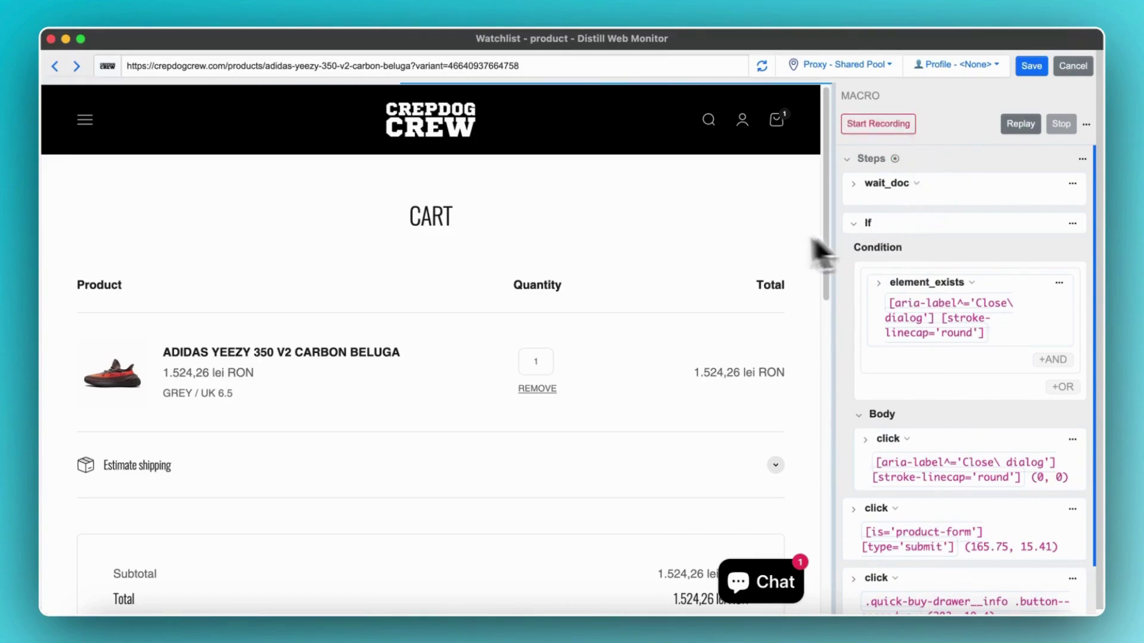
click(778, 122)
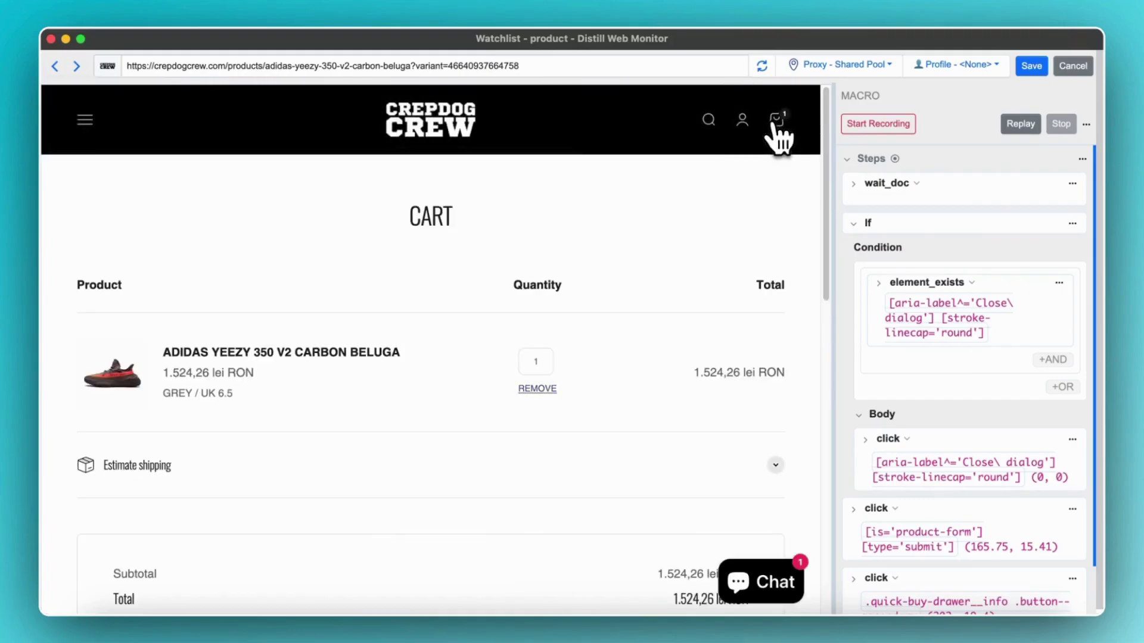
Remove the Yeezy from the cart and save the 5-step add-to-cart macro
click(530, 392)
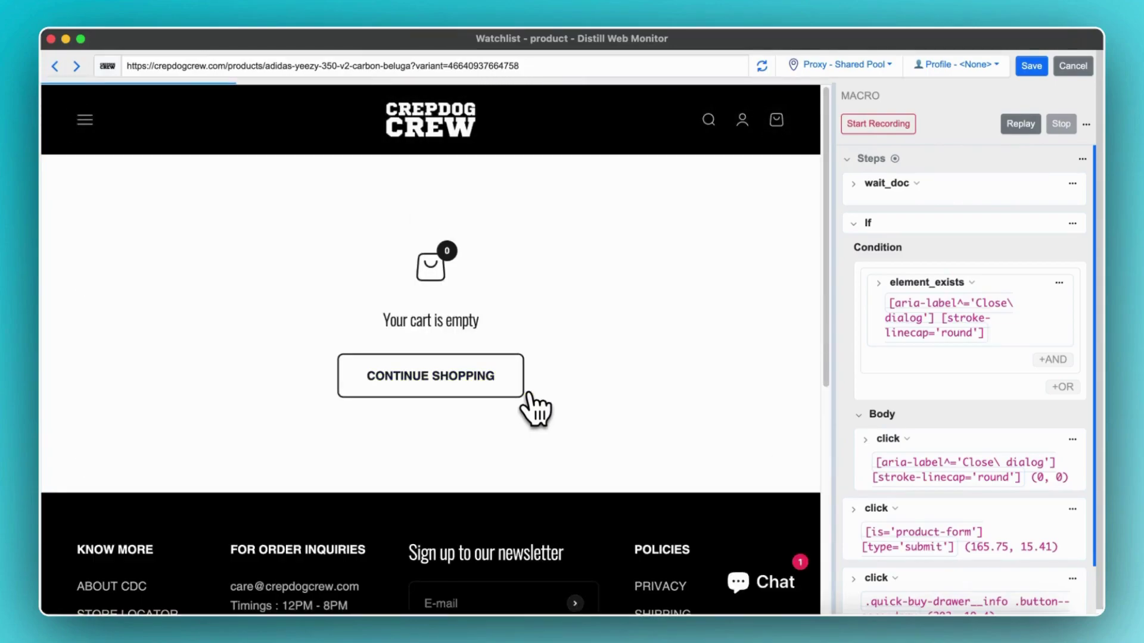
click(1031, 67)
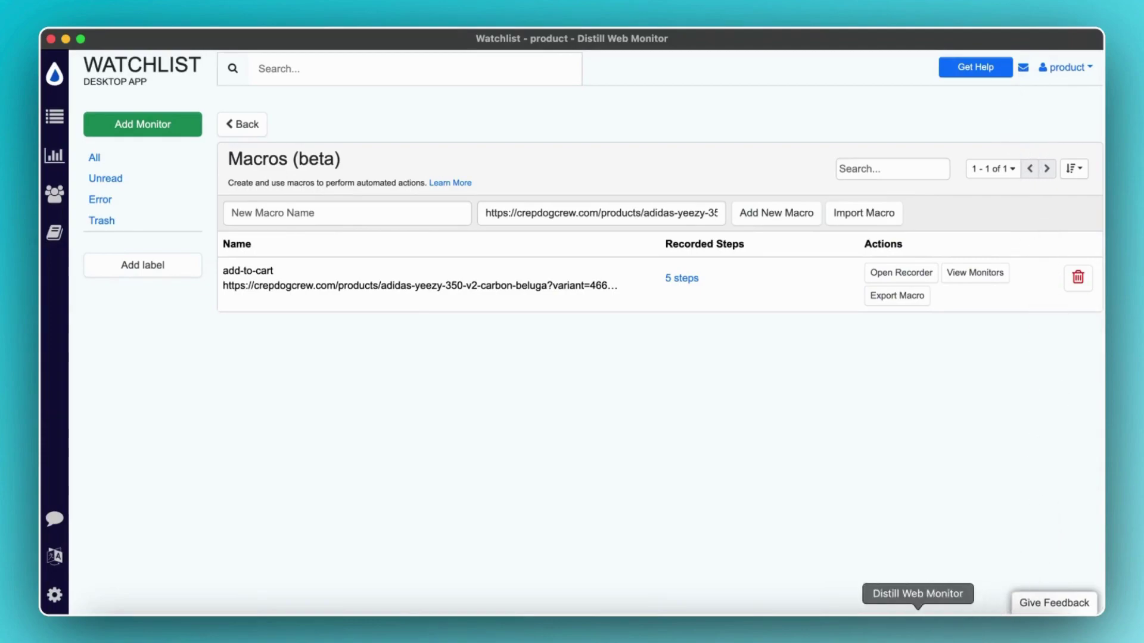
Start a new webpage monitor and copy the sold-out product page's address
click(140, 126)
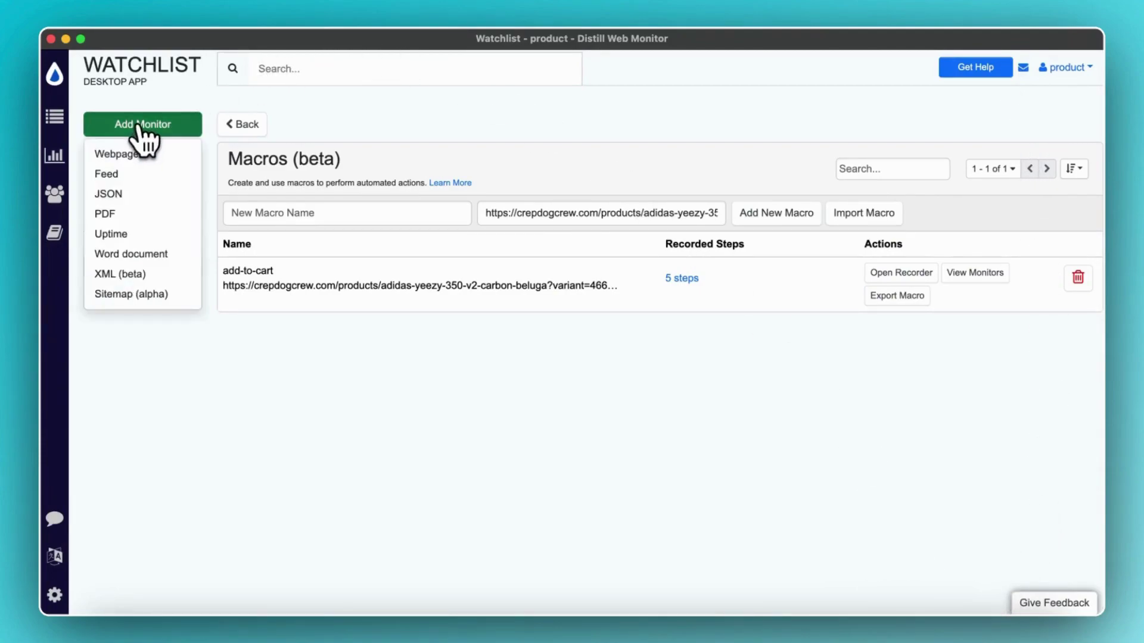
click(141, 155)
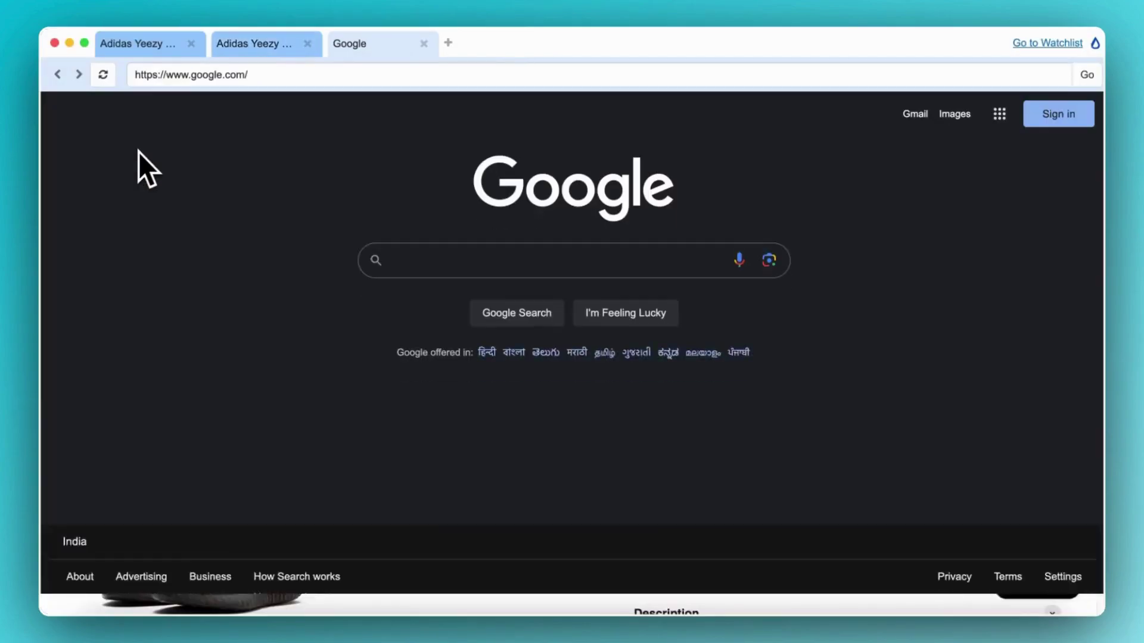
click(148, 43)
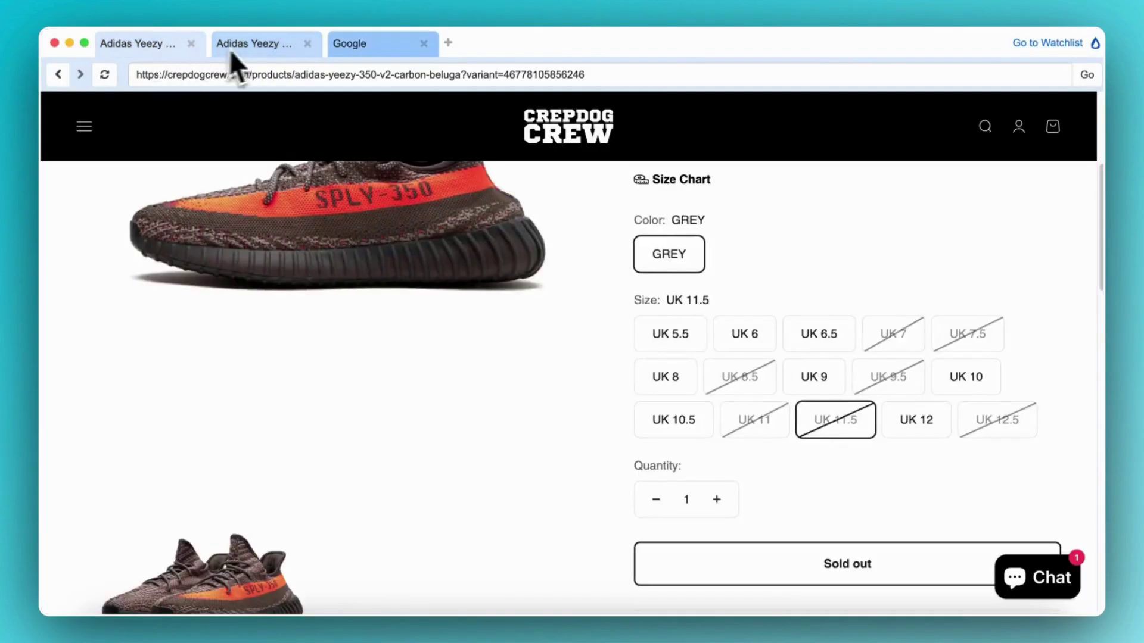
click(254, 49)
click(173, 51)
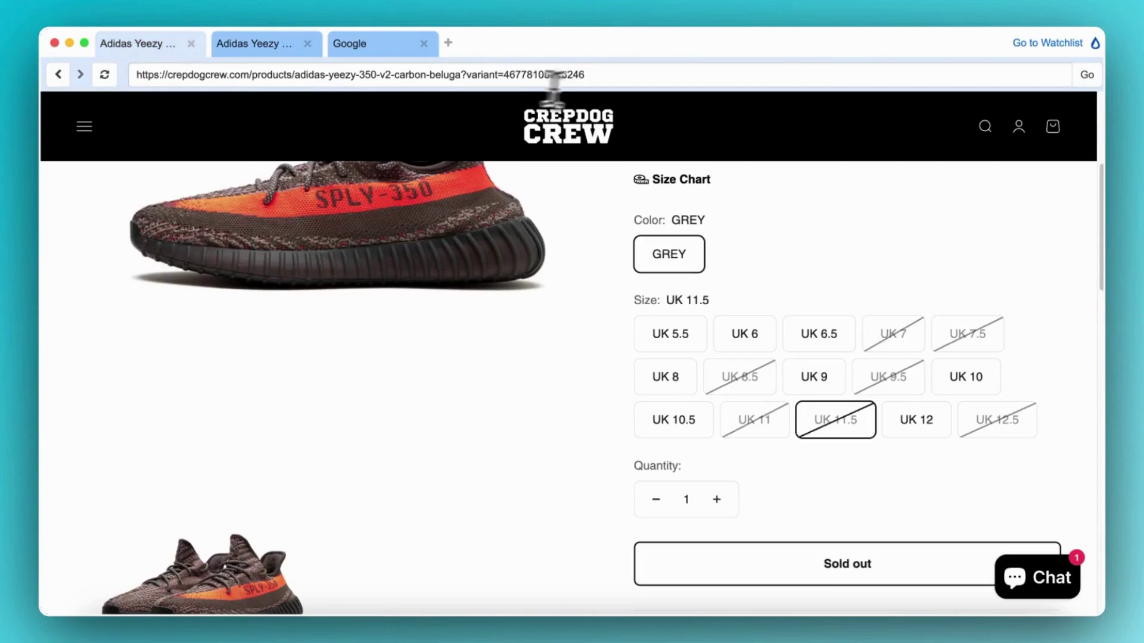
click(630, 75)
key(super+a)
key(super+c)
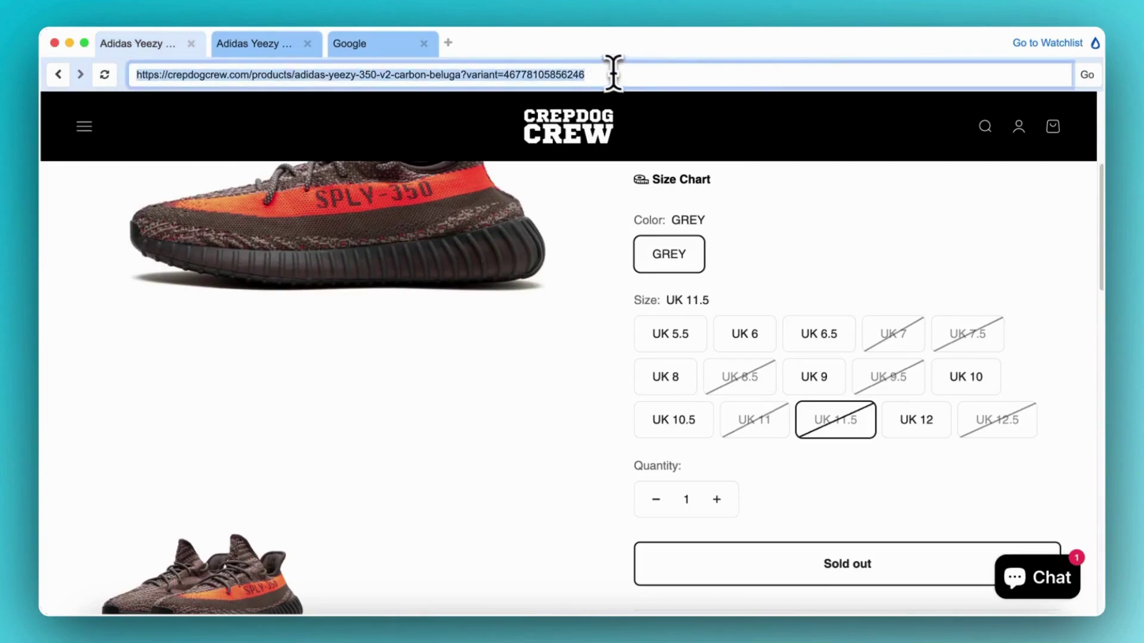
Replace the Google address with the product URL and load it in the monitor tab
click(410, 47)
click(132, 73)
key(super+a)
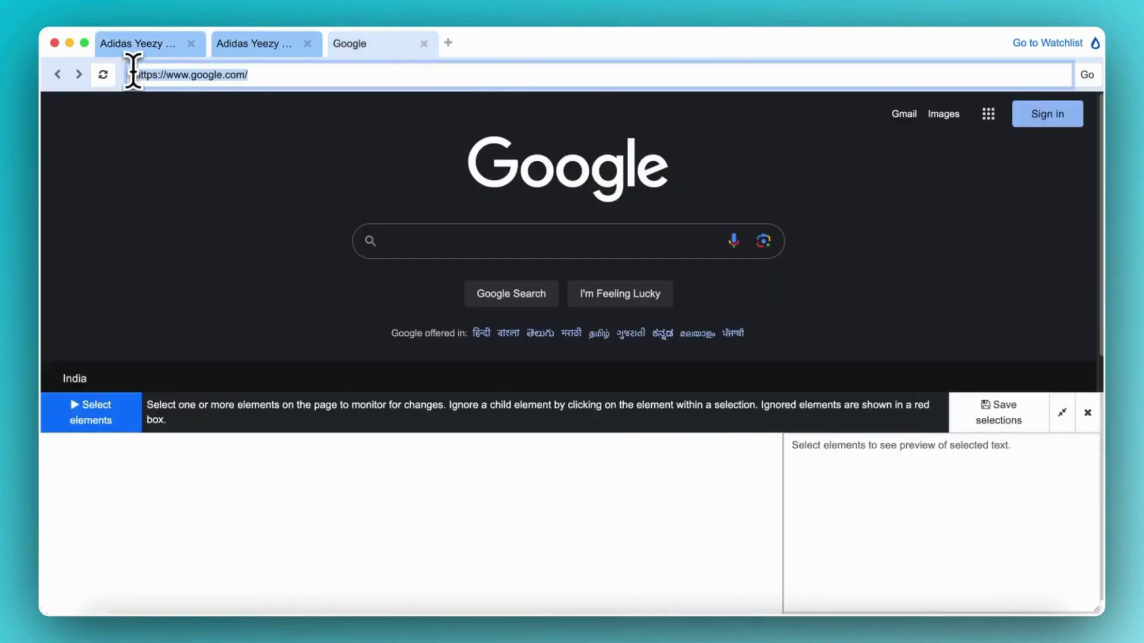
key(super+v)
click(1090, 76)
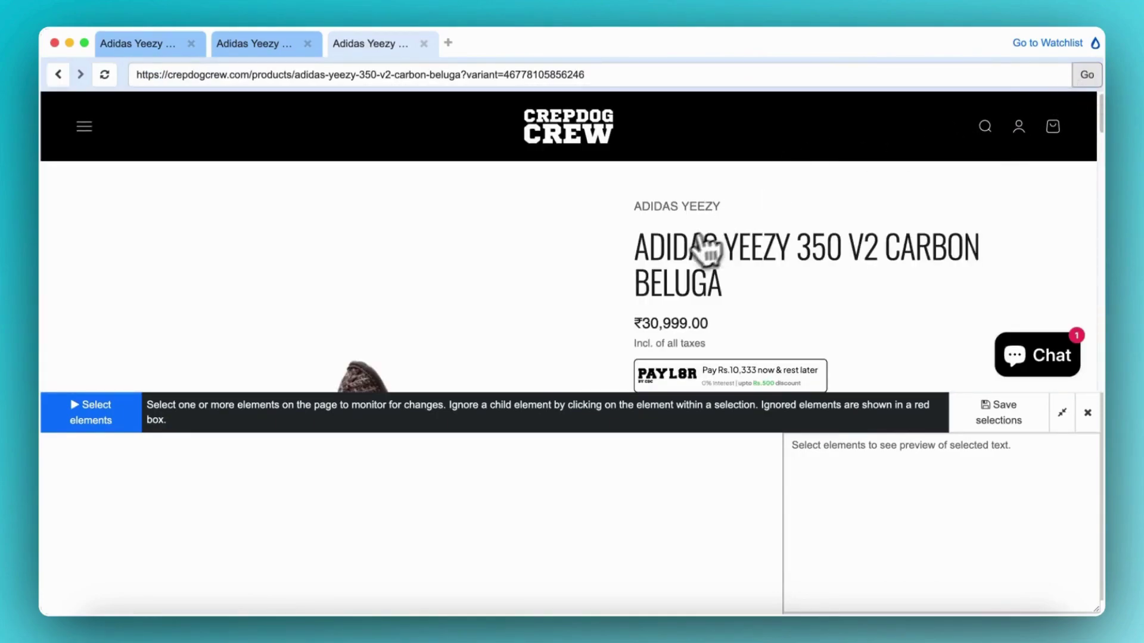
Pick the product page's Sold out button as the element to watch
scroll(634, 258, down, 3)
scroll(620, 265, down, 3)
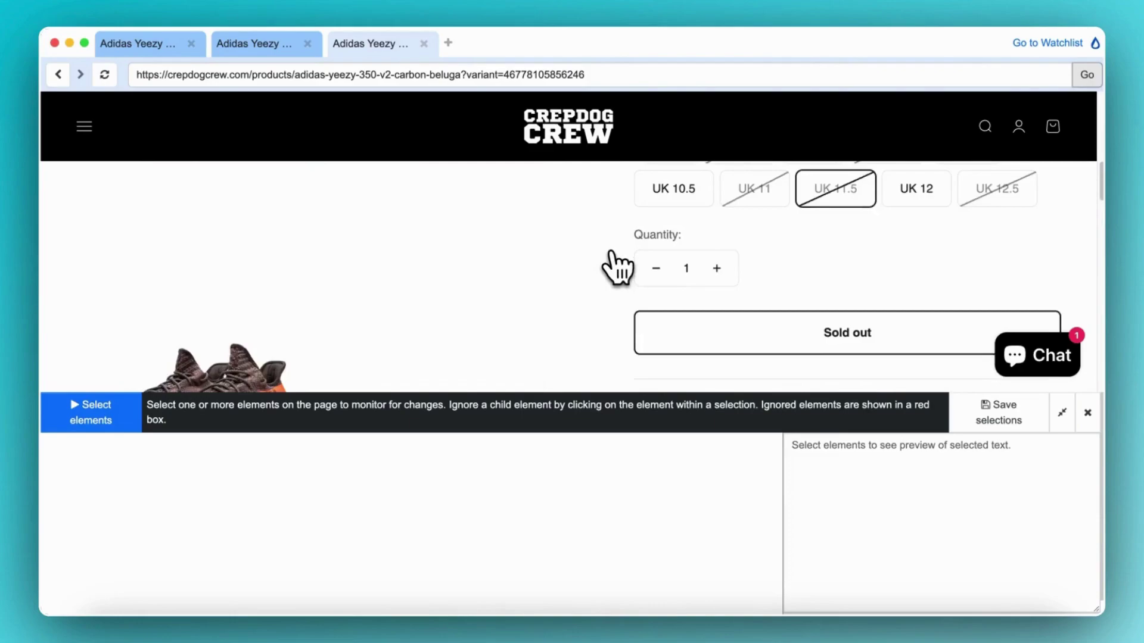
click(106, 423)
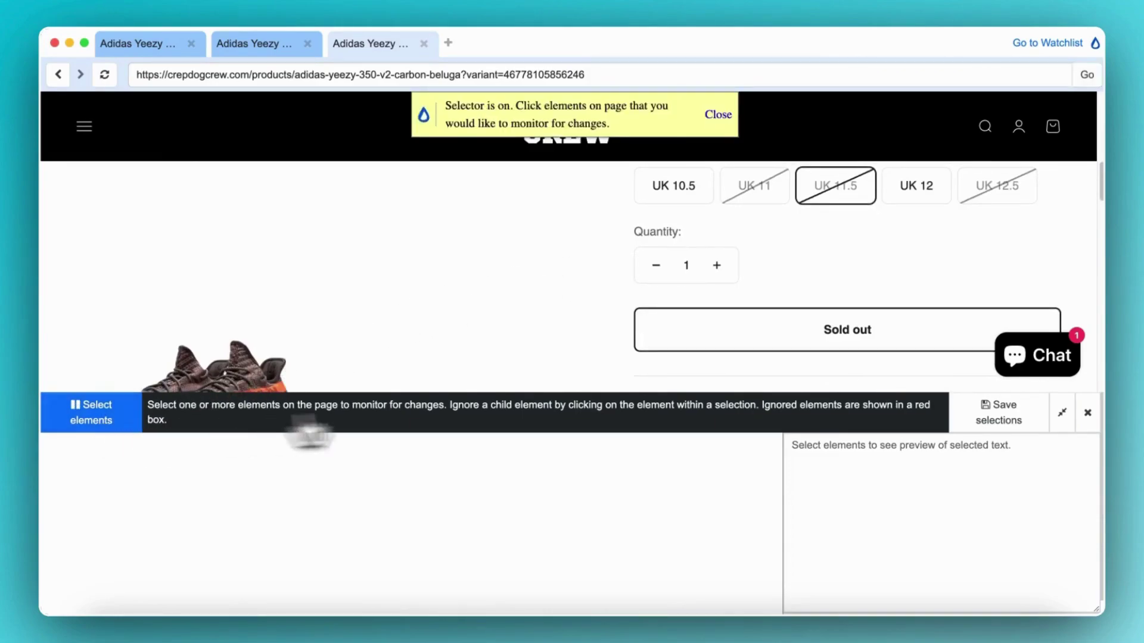
click(750, 322)
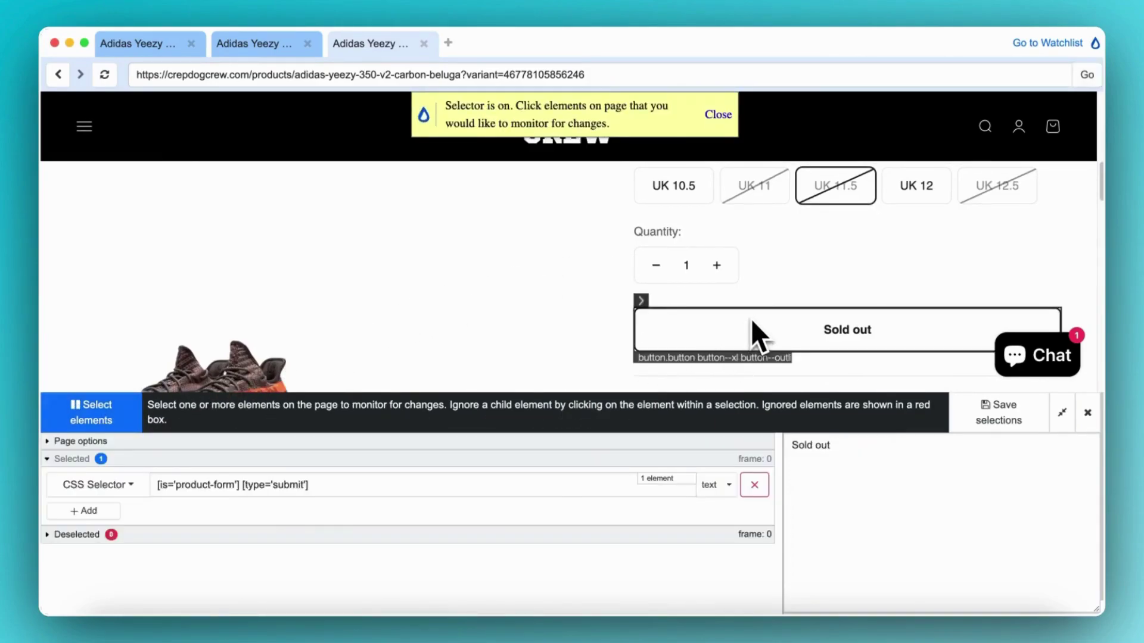
Save the Sold out selection and add a Run Macro action using add-to-cart
click(1023, 417)
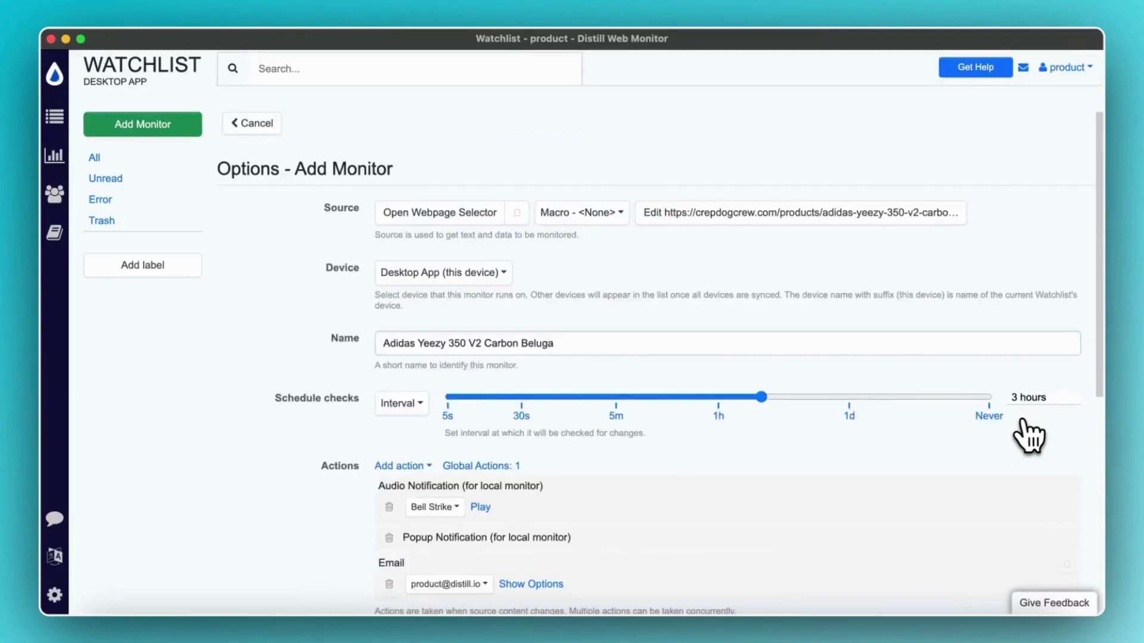
scroll(570, 500, down, 3)
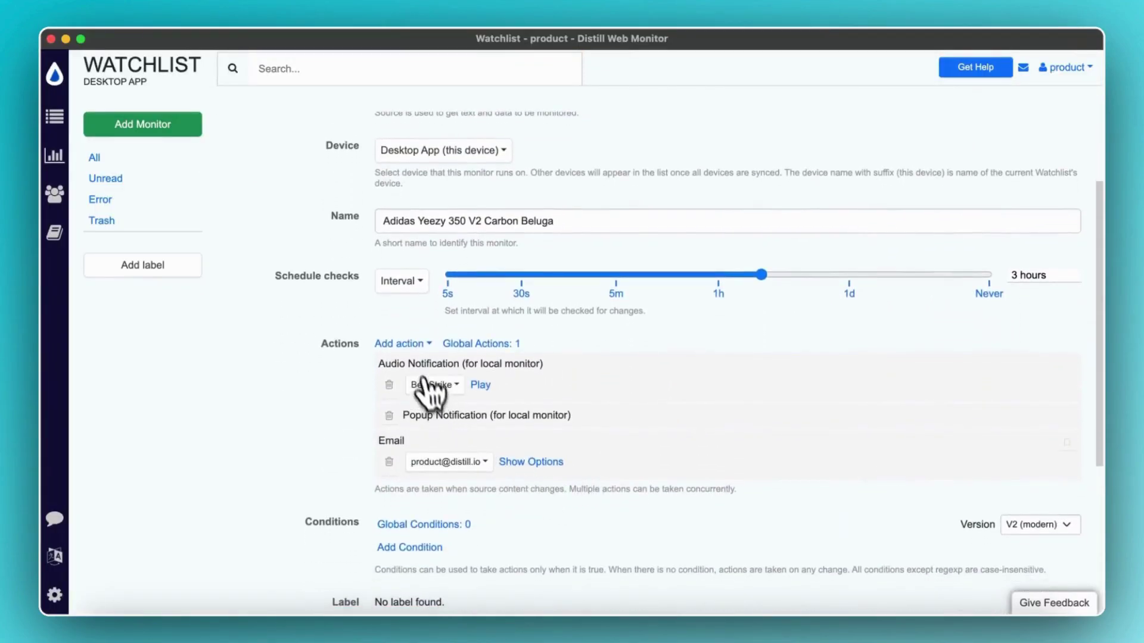
click(414, 346)
click(474, 548)
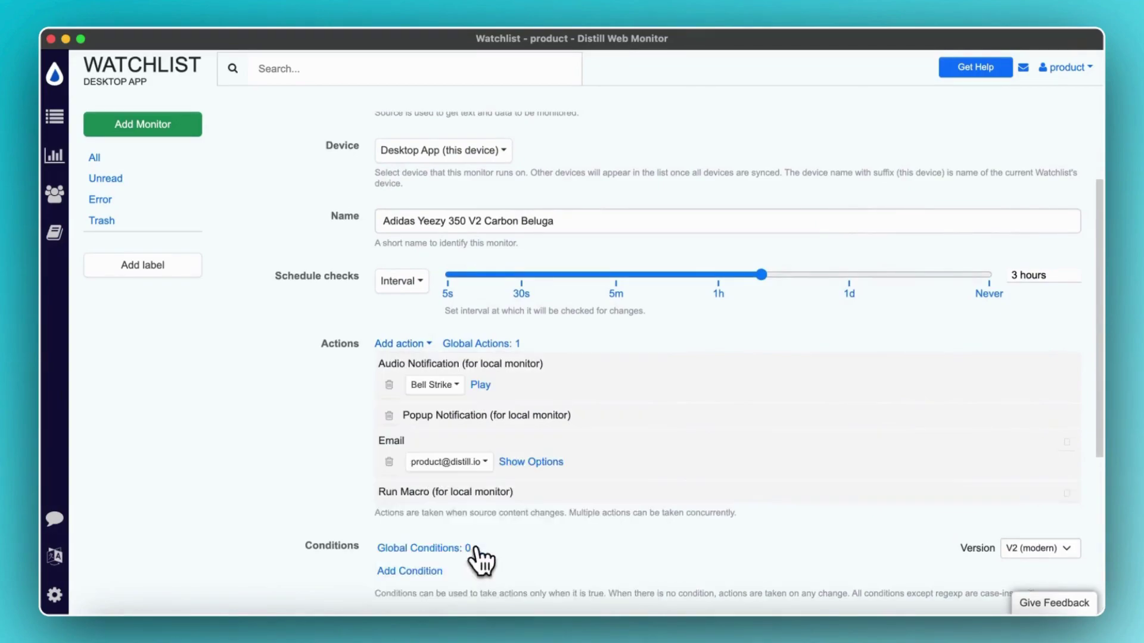
click(447, 513)
scroll(453, 500, down, 3)
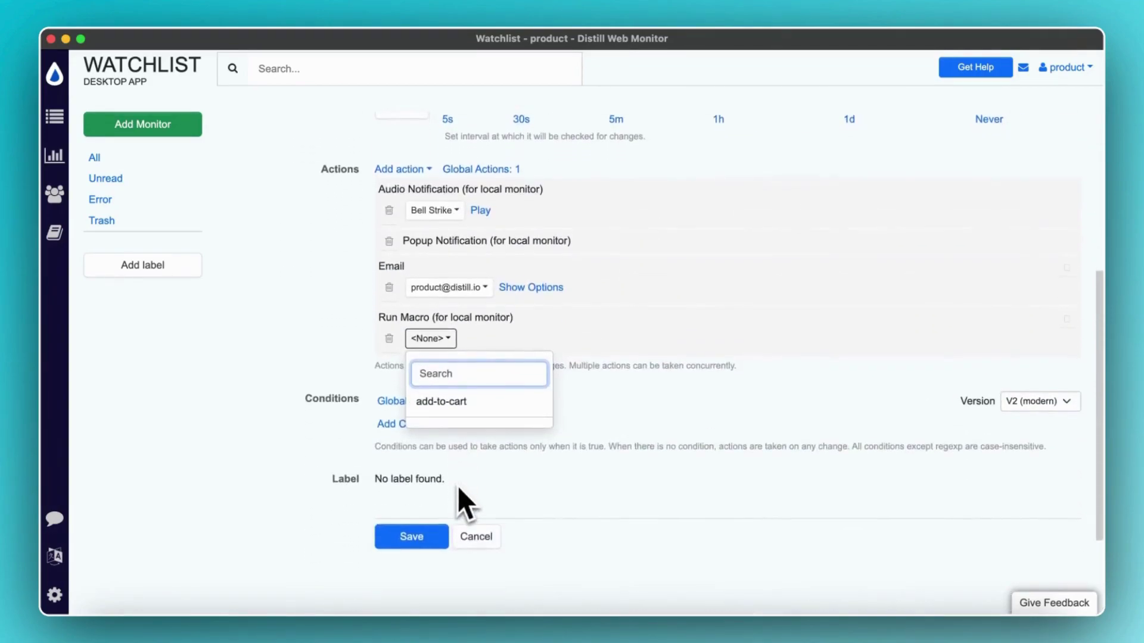
click(453, 403)
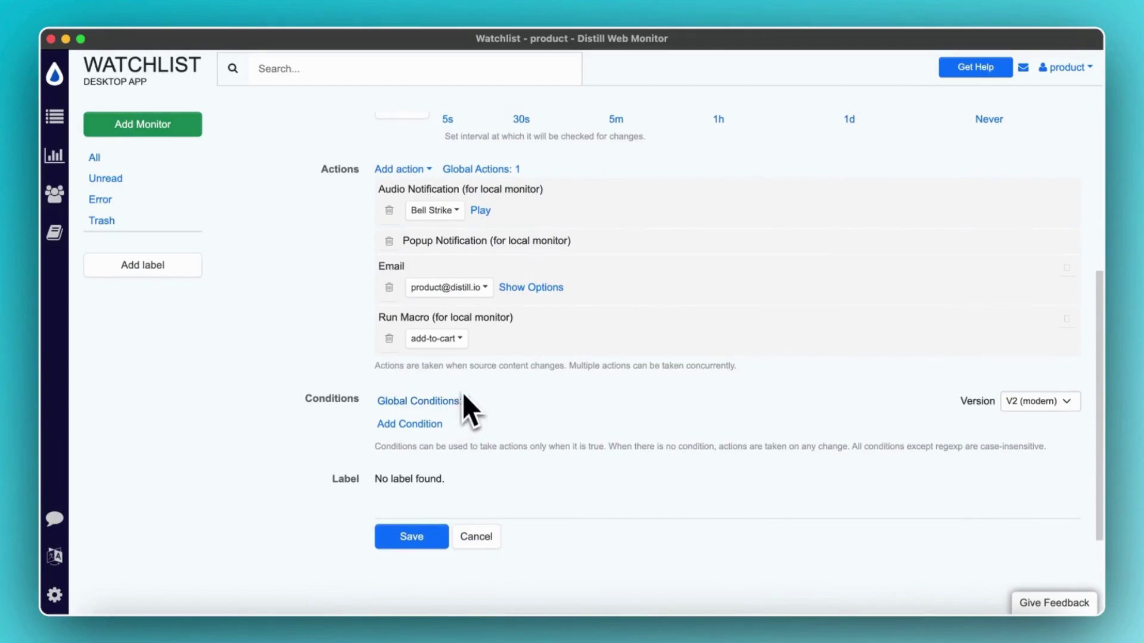
Add a condition that the text contains 'add to cart' and save the monitor
click(426, 425)
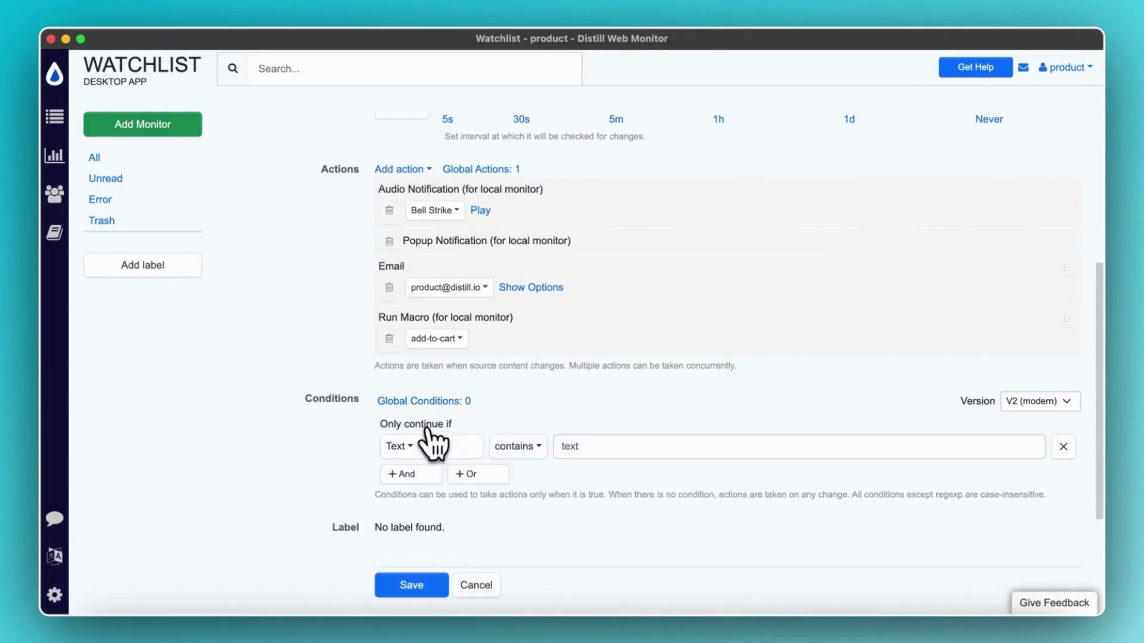
click(572, 447)
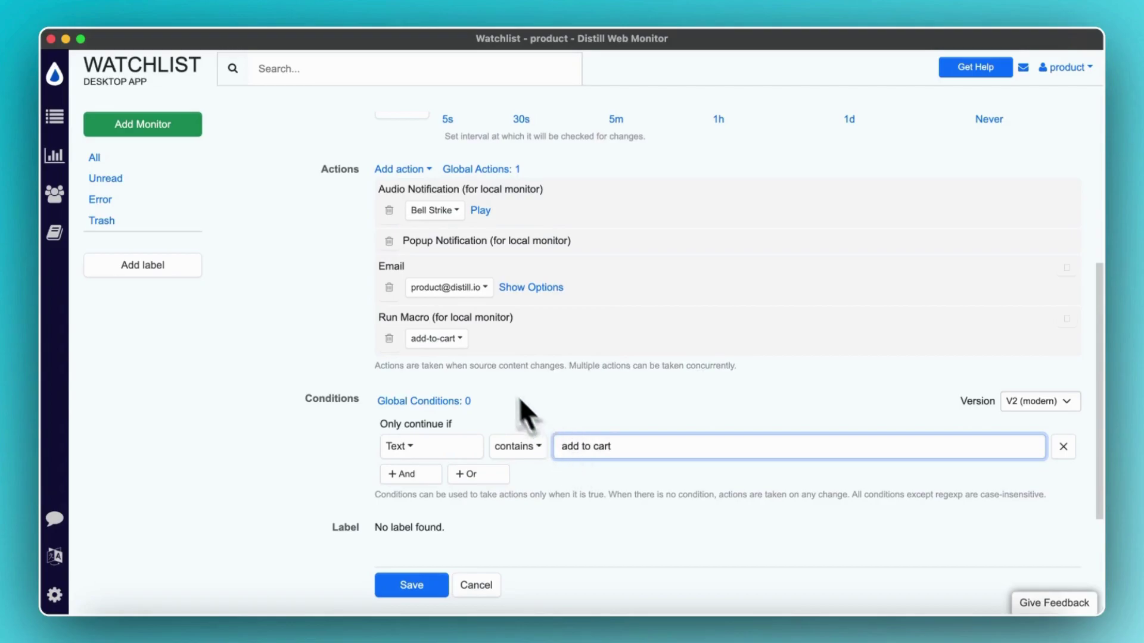
scroll(519, 398, down, 3)
click(421, 492)
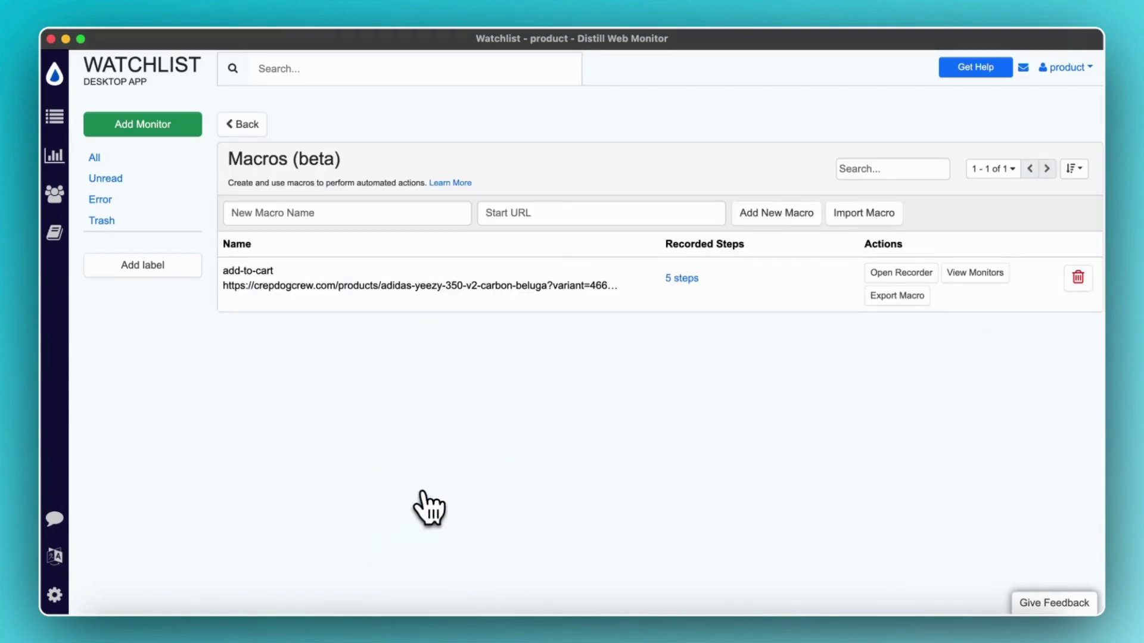
Show all monitors, copy the in-stock UK 6.5 product page URL from the Distill browser, and return to the watchlist
click(126, 162)
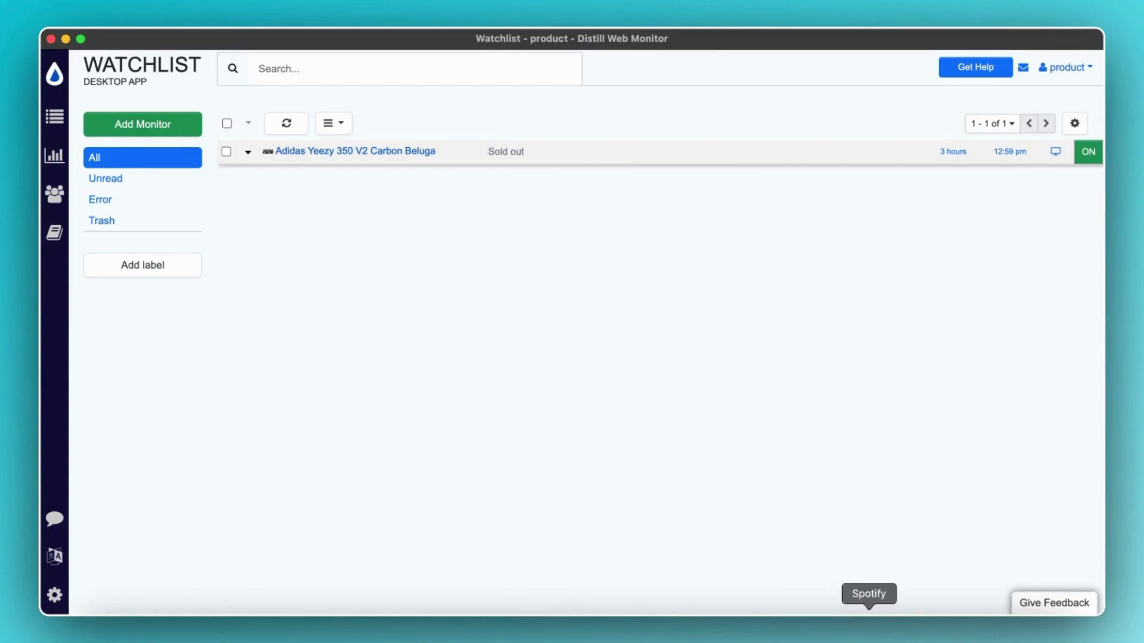
right_click(918, 639)
click(931, 492)
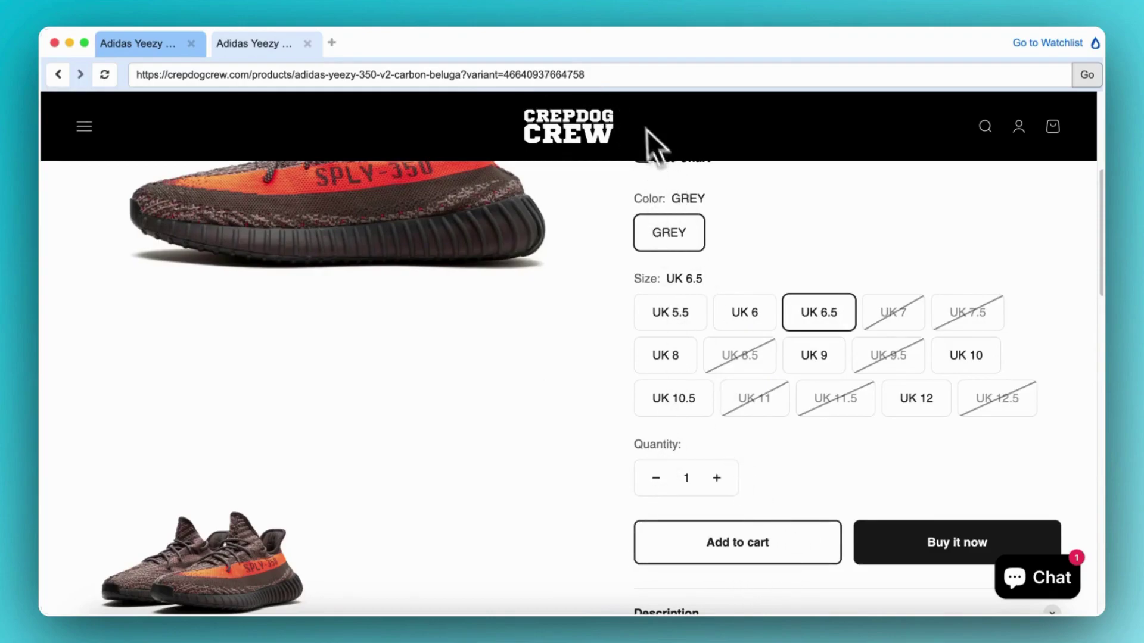
click(631, 79)
key(super+a)
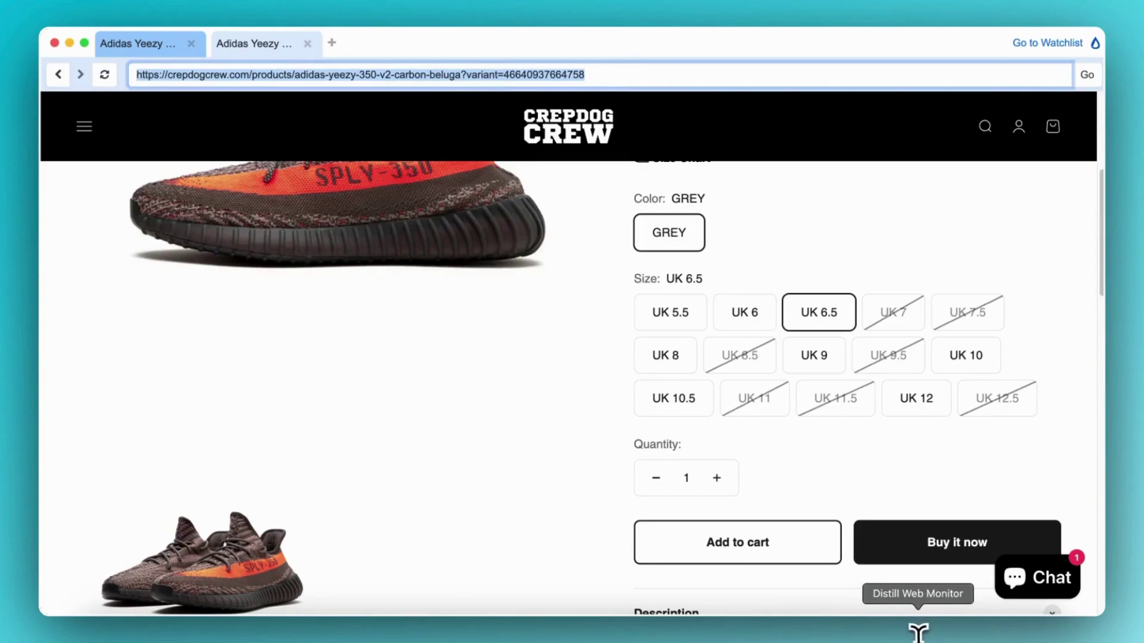
click(1027, 44)
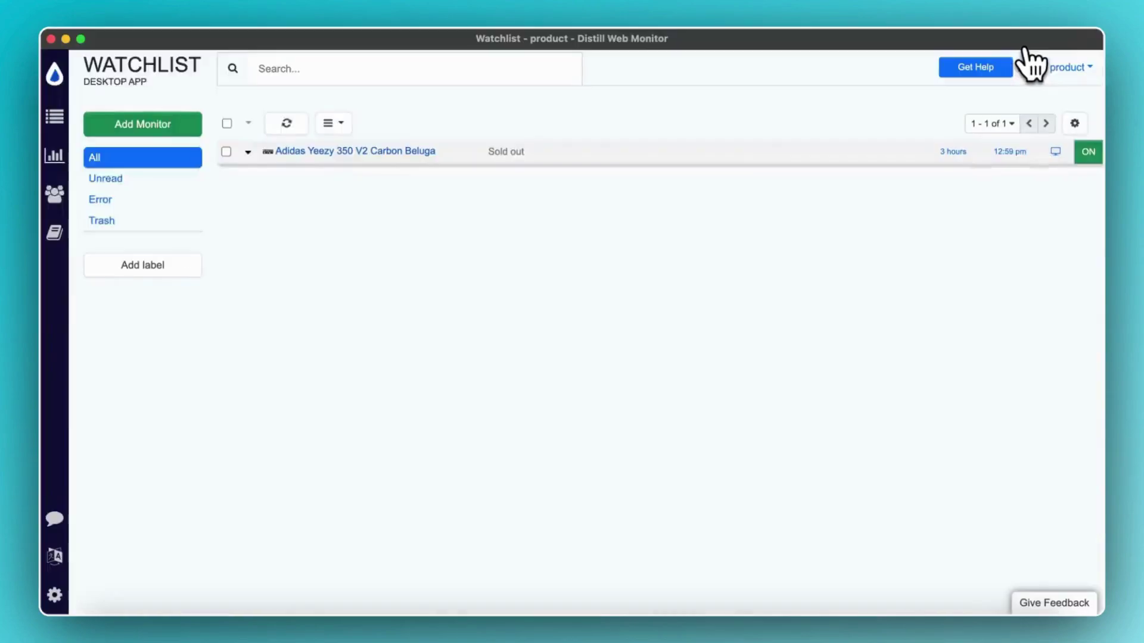
Replace the Adidas Yeezy monitor's source URL with the in-stock UK 6.5 product page address
click(248, 152)
click(271, 202)
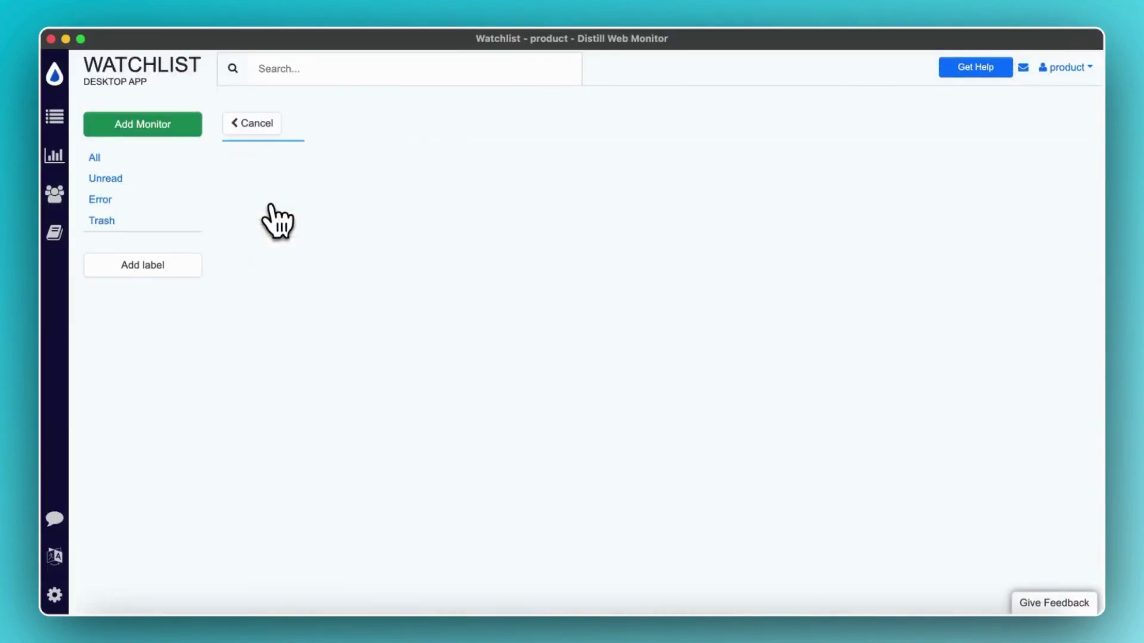
click(684, 218)
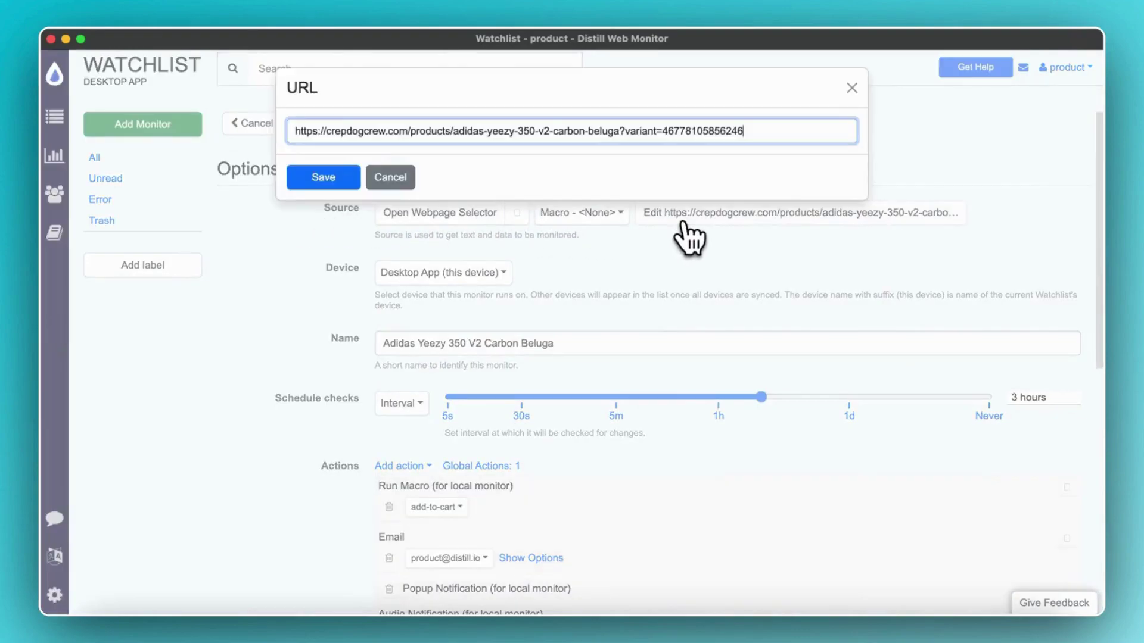
triple_click(585, 125)
click(587, 134)
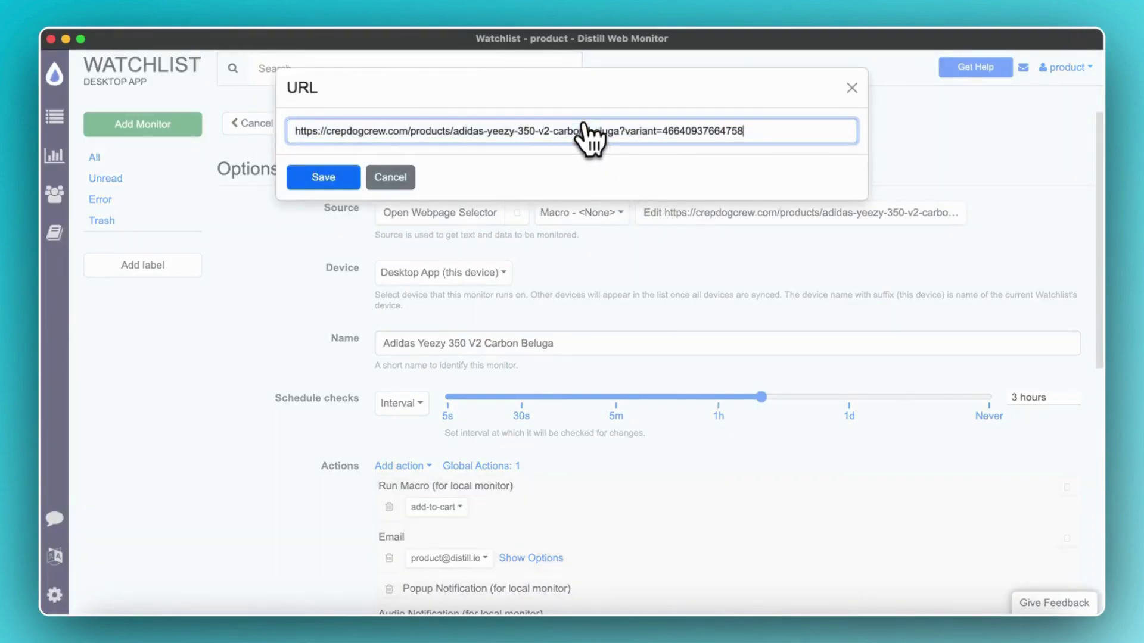
click(372, 181)
scroll(444, 398, down, 10)
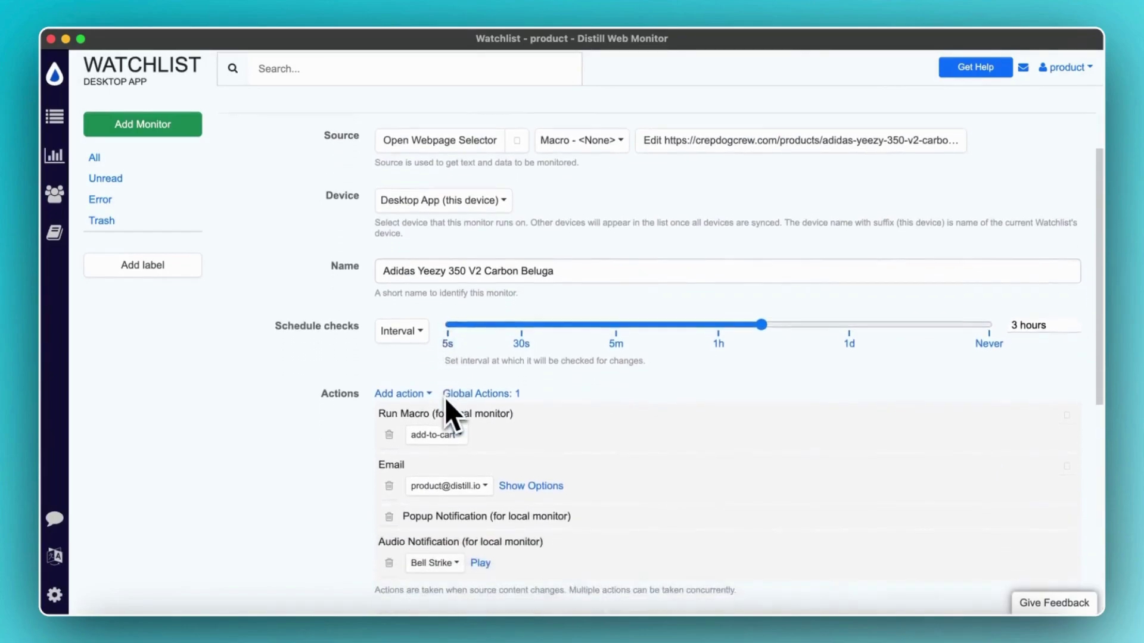
Save the Yeezy monitor's options, then start a check on it so its macro carts the pair
click(426, 409)
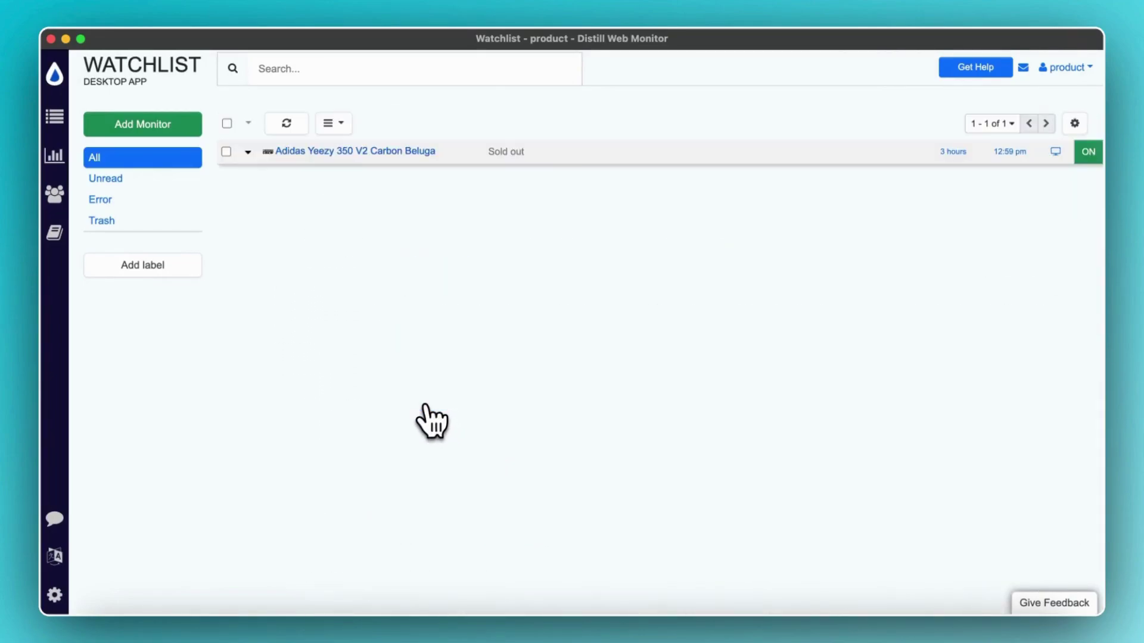
click(230, 152)
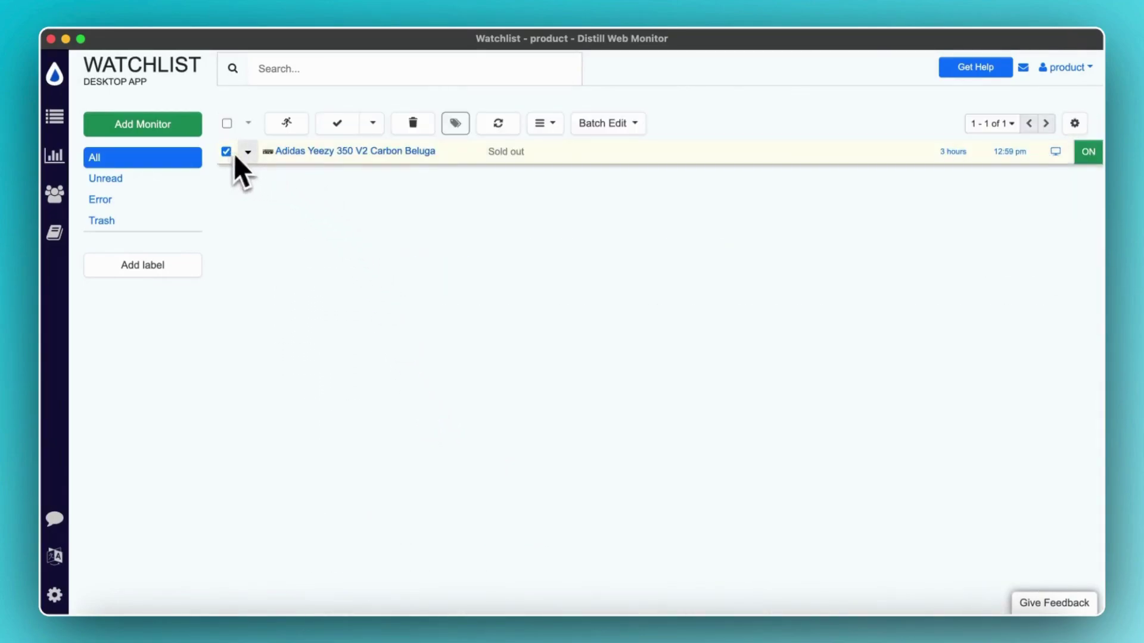
click(301, 124)
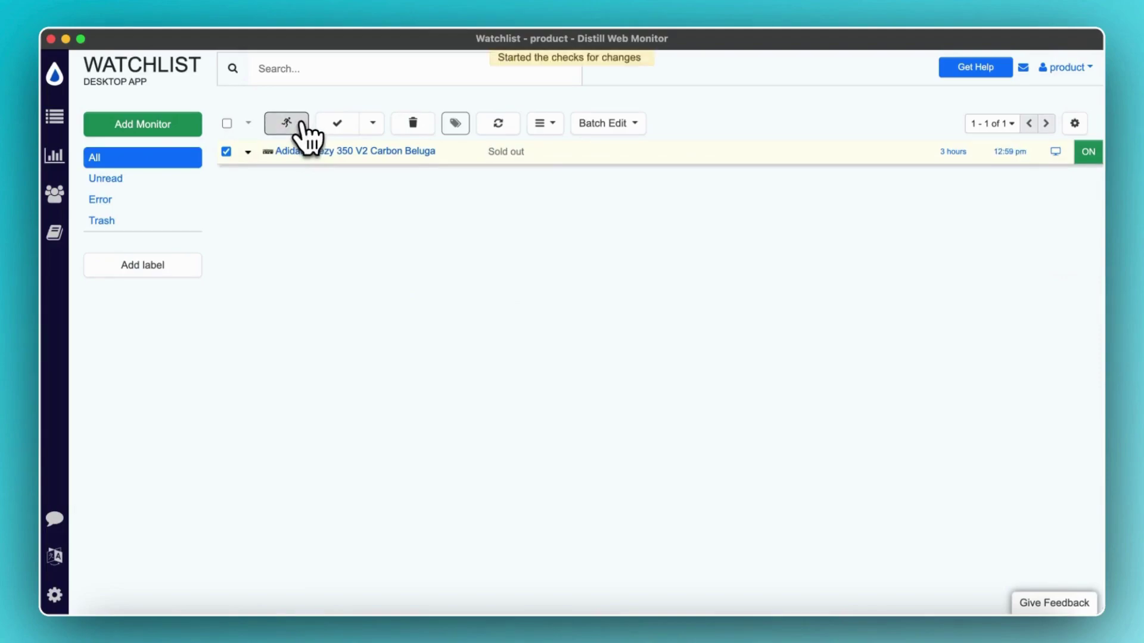